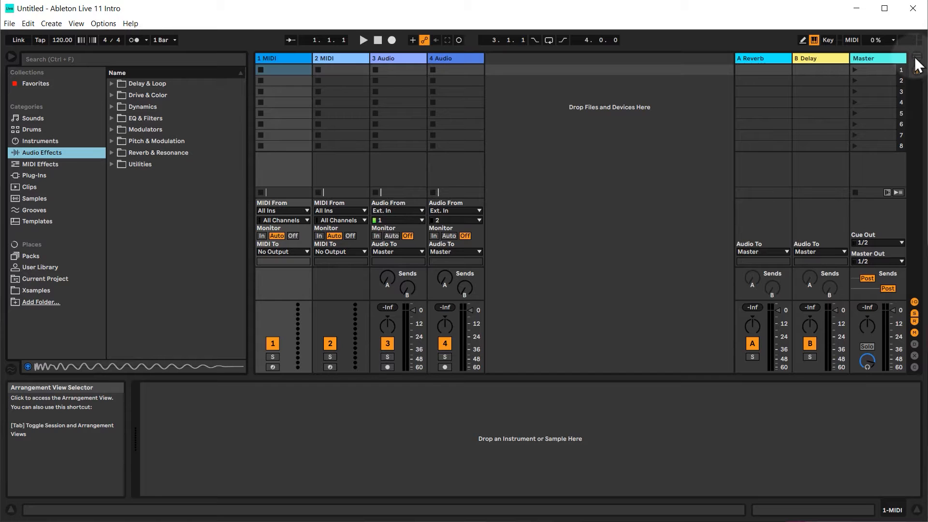
# Switch back and forth between Session View and Arrangement View, ending in Arrangement View
pyautogui.click(917, 64)
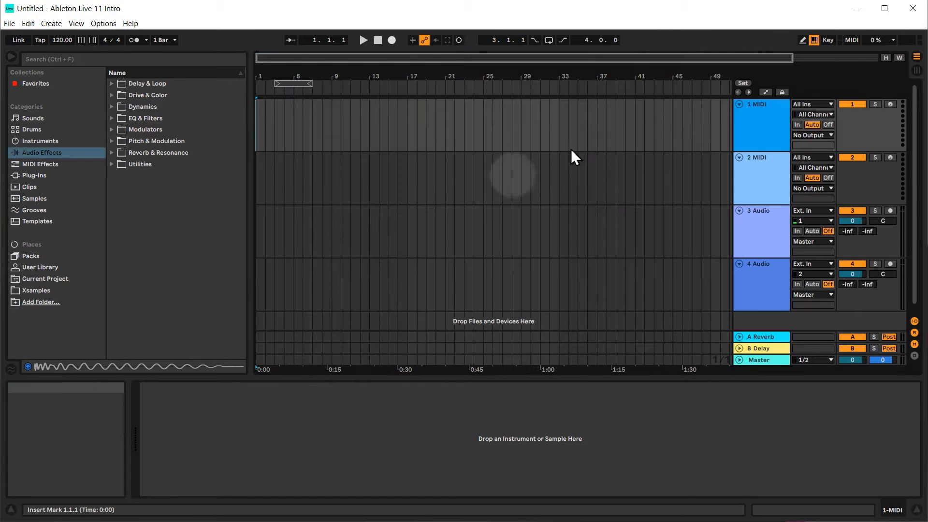
pyautogui.press('Tab')
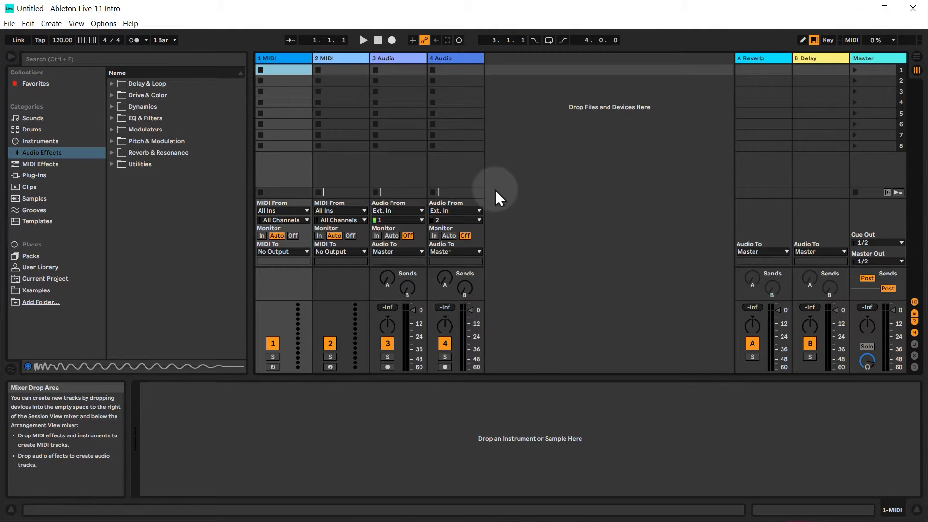
pyautogui.press('Tab')
pyautogui.press('Tab')
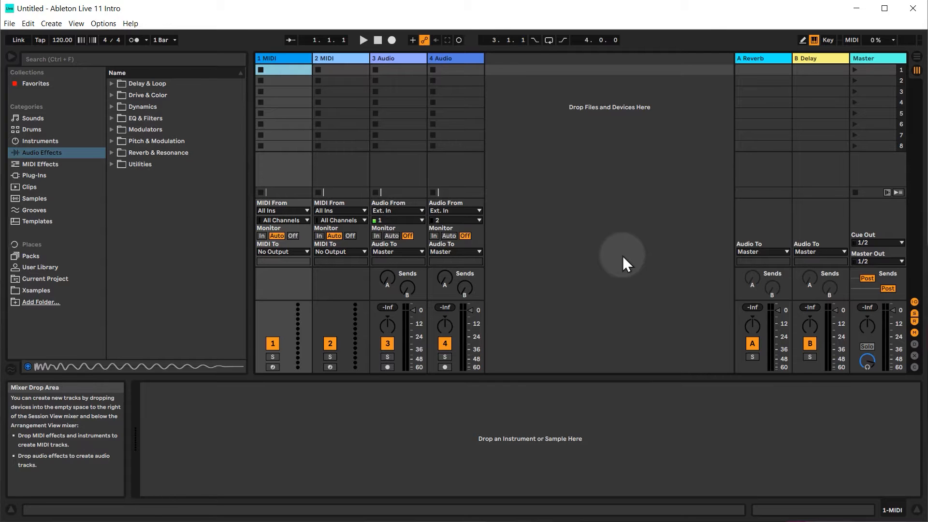
pyautogui.press('Tab')
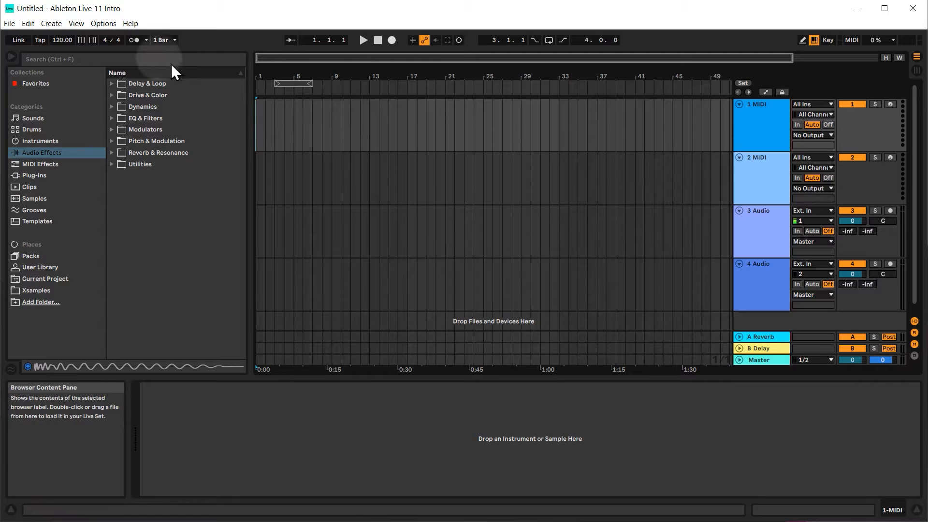
# Choose ASIO Fireface USB as the audio device in the audio preferences, look at the file and folder settings, and close the preferences
pyautogui.click(107, 23)
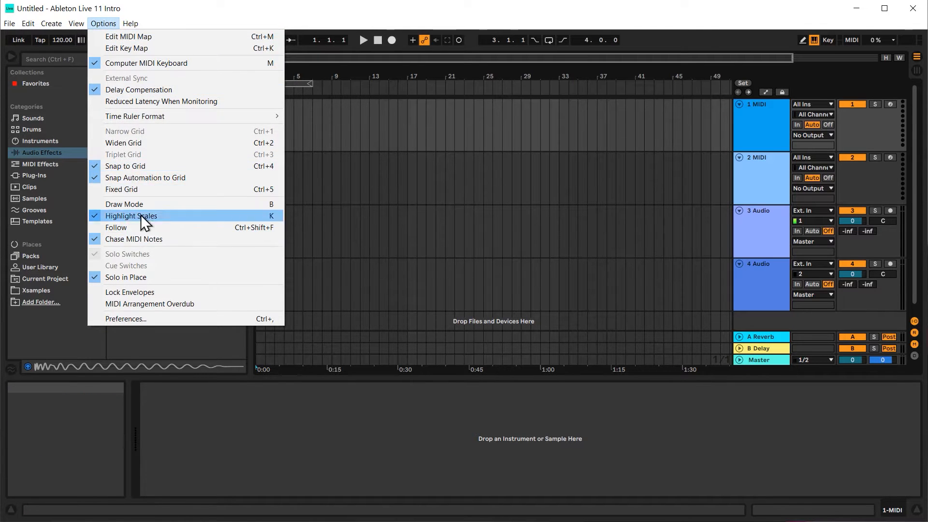
pyautogui.click(160, 319)
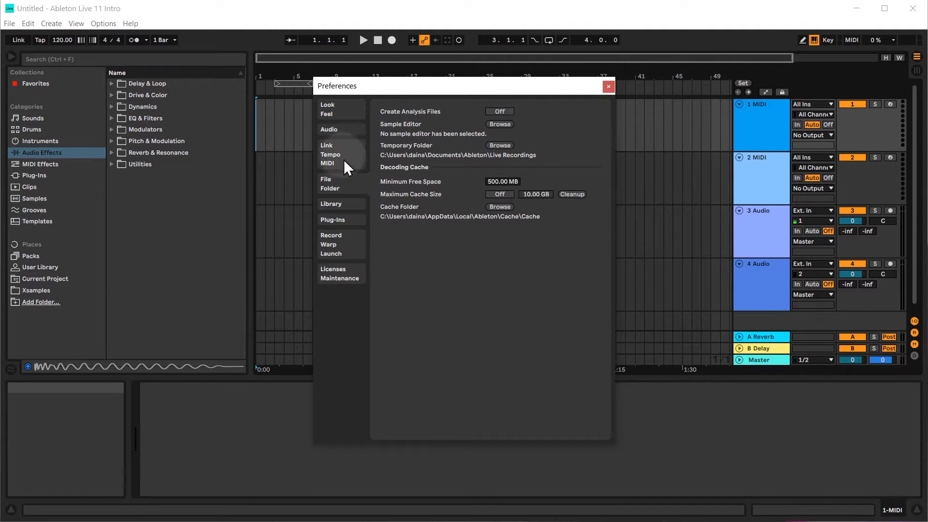
pyautogui.click(339, 129)
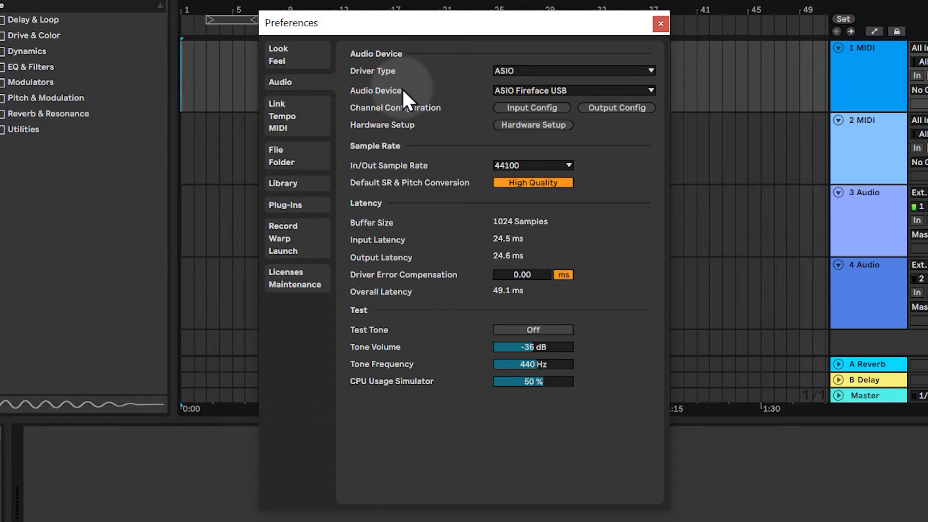
pyautogui.click(545, 89)
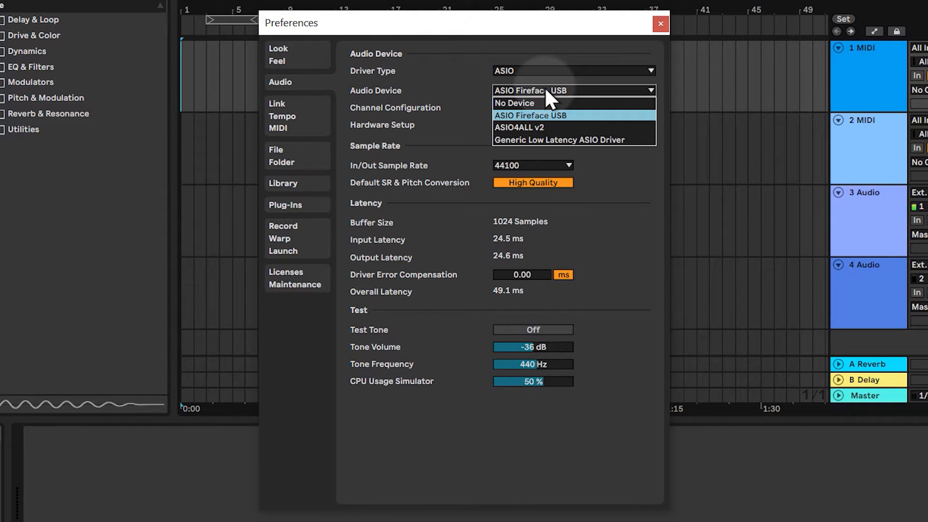
pyautogui.click(540, 115)
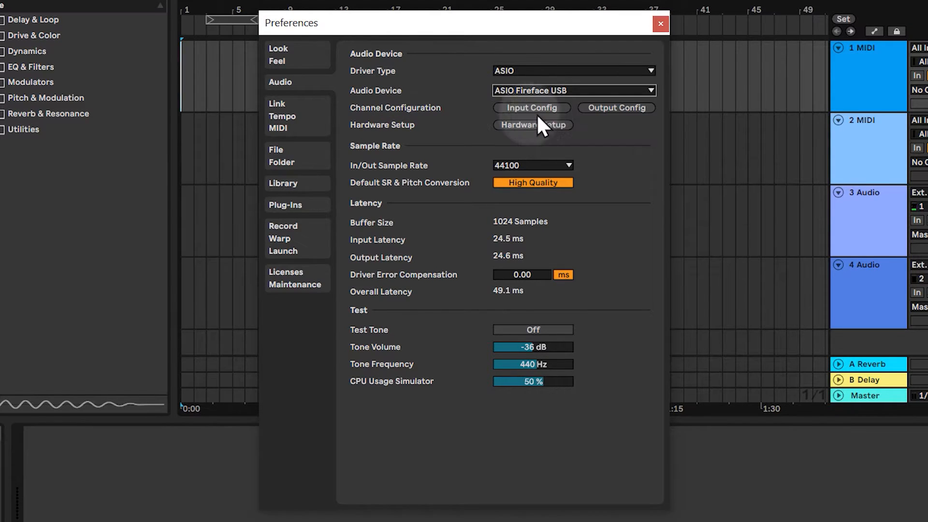
pyautogui.click(298, 149)
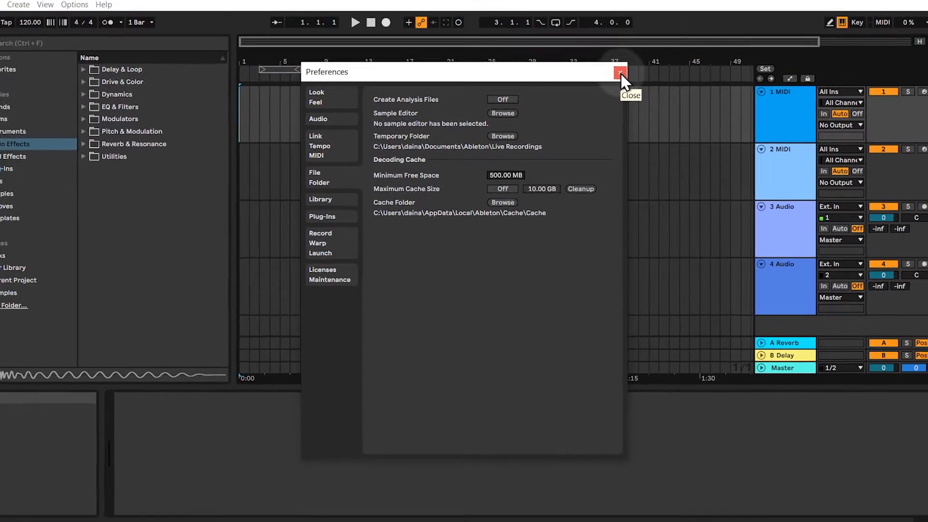
pyautogui.click(661, 24)
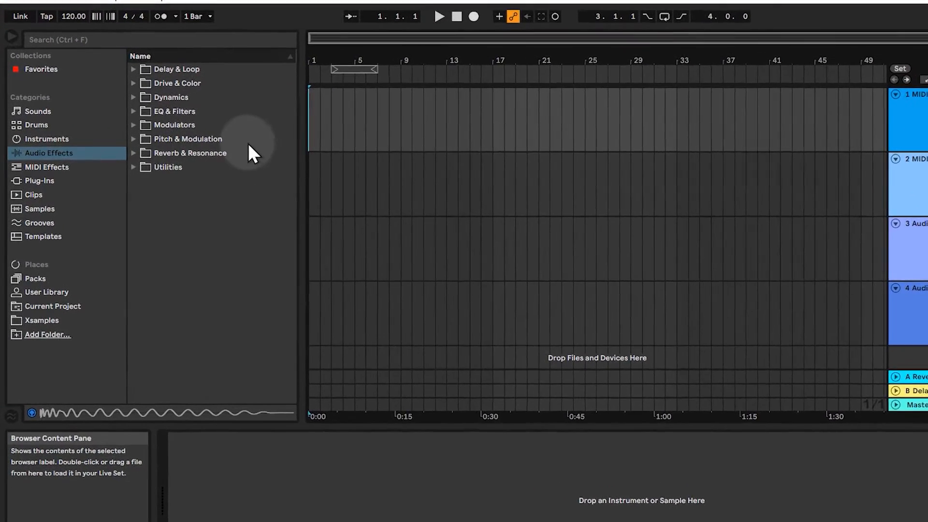
# Browse the Samples category and search it for "kick"
pyautogui.click(34, 211)
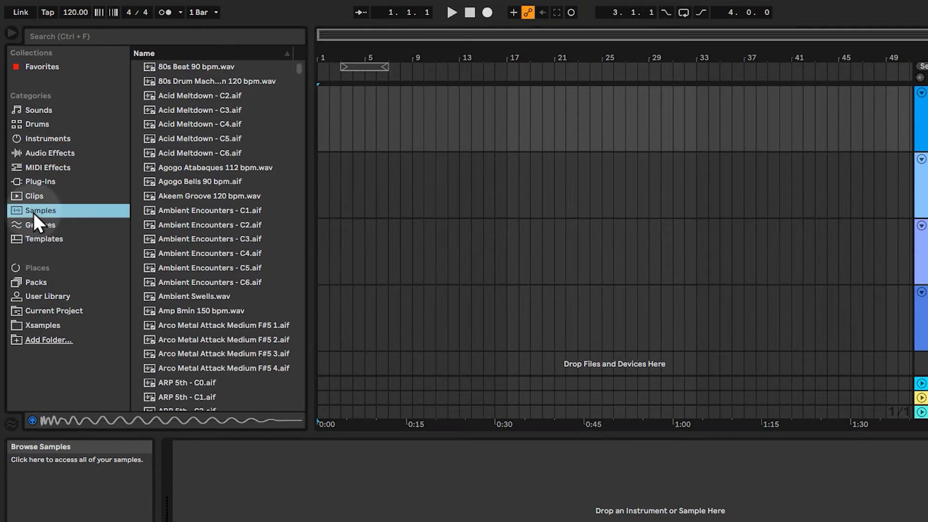
pyautogui.click(12, 34)
pyautogui.click(11, 34)
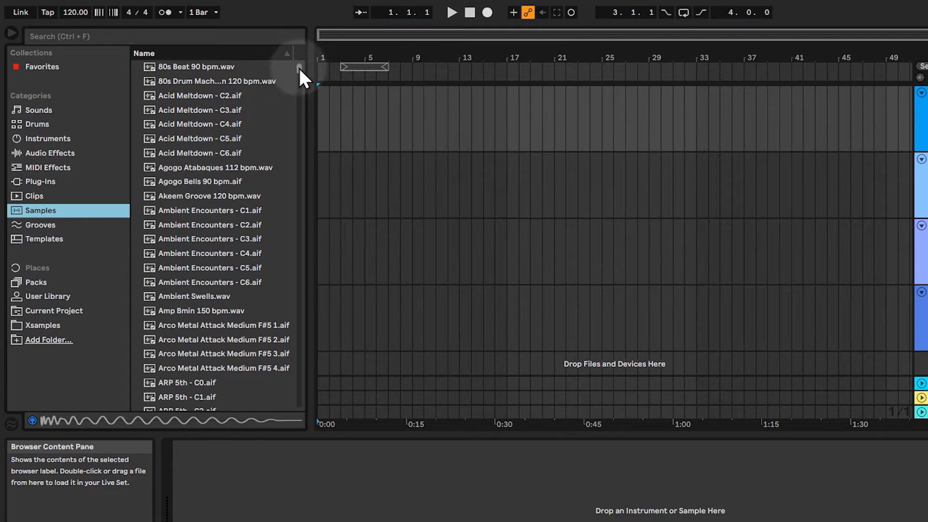
pyautogui.moveTo(300, 68)
pyautogui.mouseDown()
pyautogui.moveTo(307, 286)
pyautogui.moveTo(300, 62)
pyautogui.mouseUp()
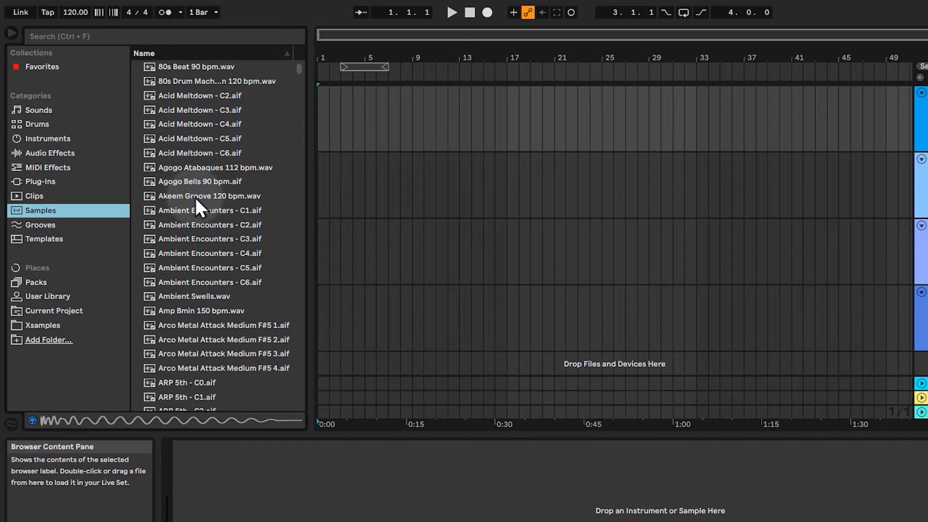
pyautogui.click(92, 35)
pyautogui.write('kick')
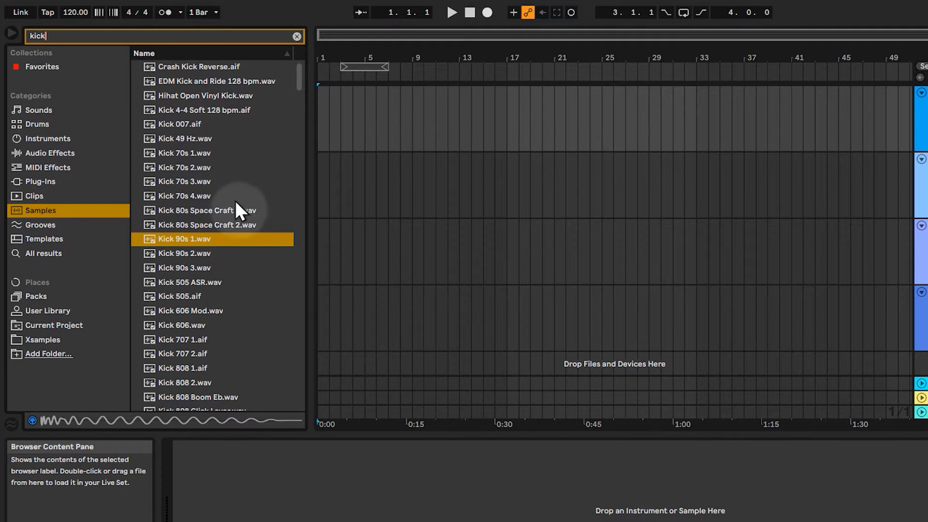
# Audition the samples Kick 70s 1 through Kick 70s 4 one after another
pyautogui.click(202, 158)
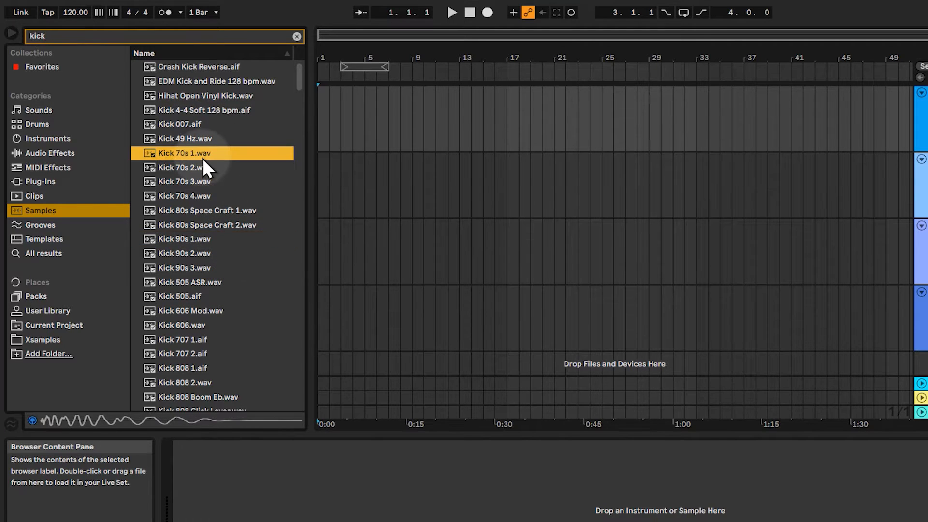
pyautogui.click(203, 166)
pyautogui.click(199, 183)
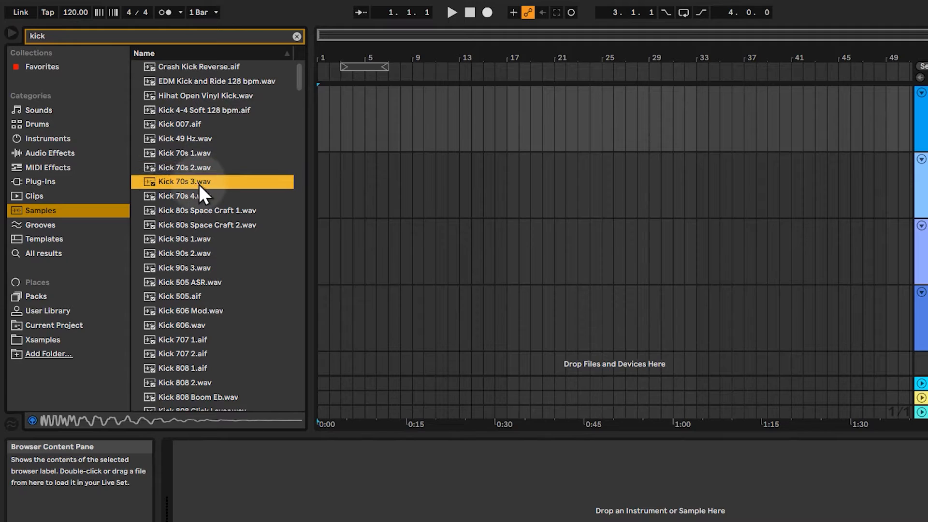
pyautogui.click(201, 195)
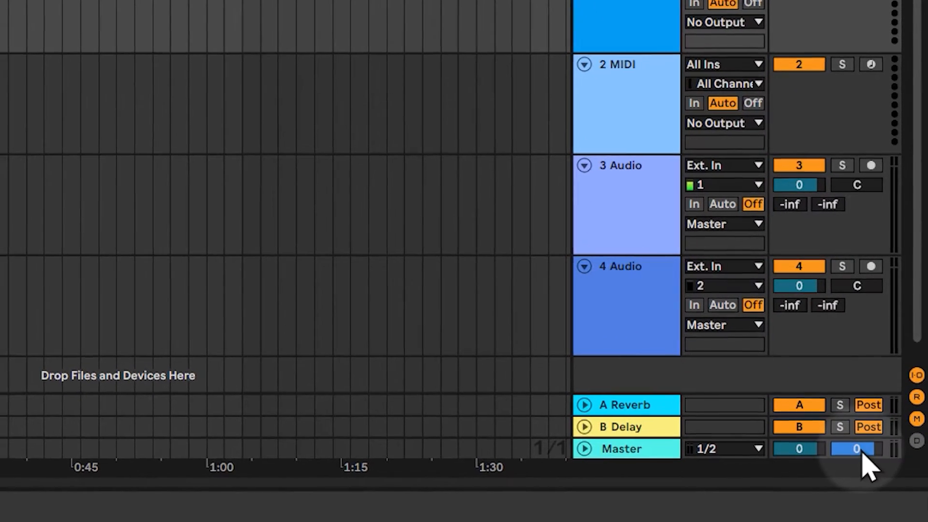
# Lower the preview volume on the Master track to -3.1 and audition the Kick 90s samples, leaving Kick 90s 1.wav selected
pyautogui.moveTo(858, 452)
pyautogui.mouseDown()
pyautogui.moveTo(858, 469)
pyautogui.moveTo(858, 459)
pyautogui.mouseUp()
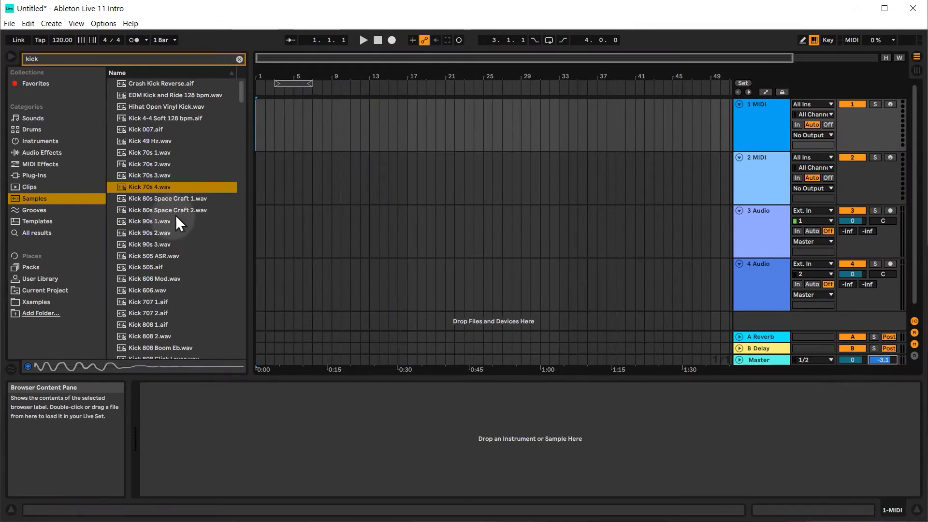
pyautogui.click(165, 234)
pyautogui.click(163, 245)
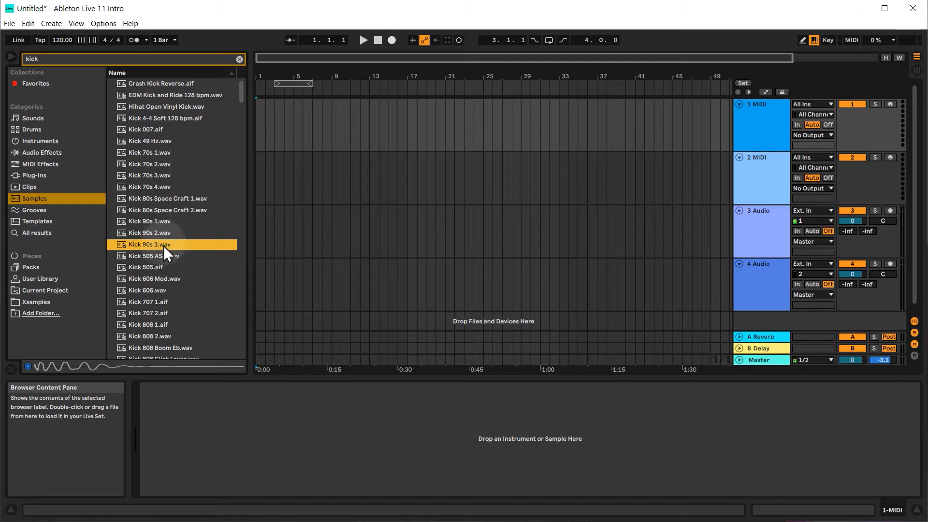
pyautogui.click(161, 221)
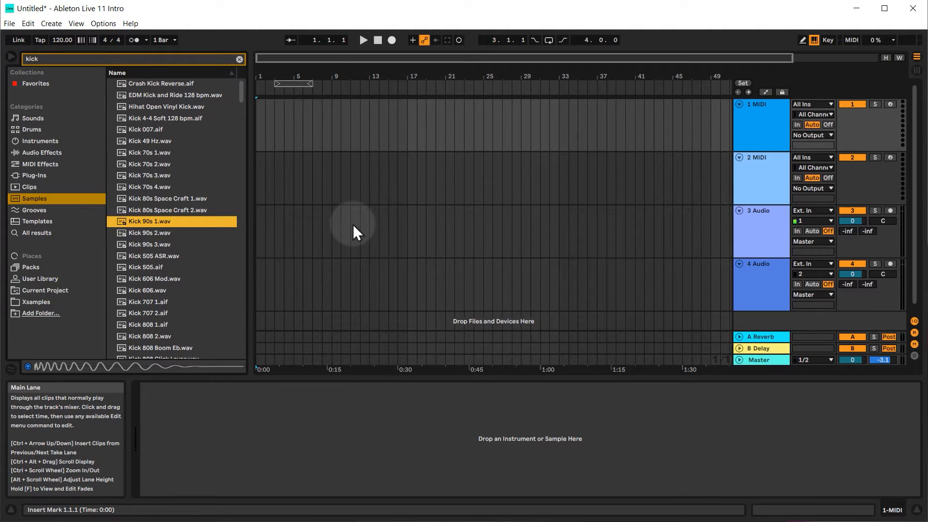
# Load the sample Kick 90s 1.wav as an instrument onto the first MIDI track
pyautogui.click(770, 170)
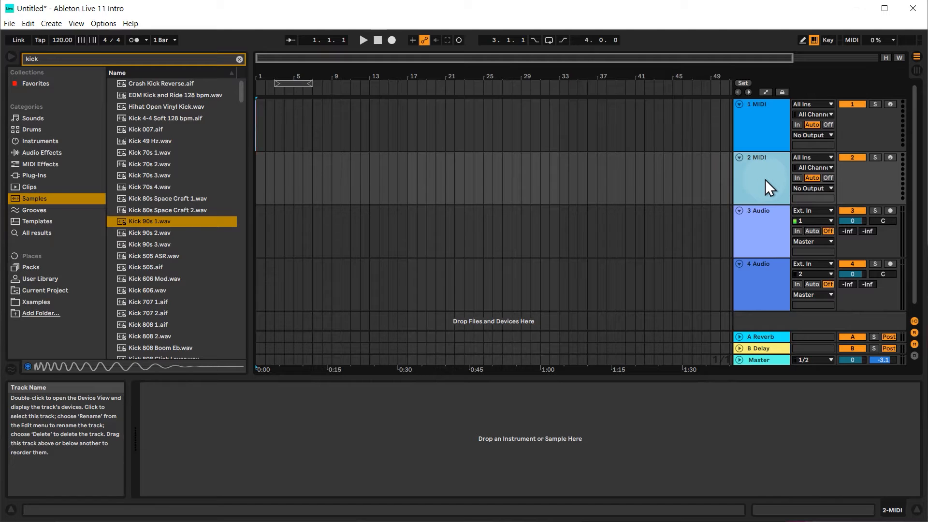
pyautogui.click(764, 123)
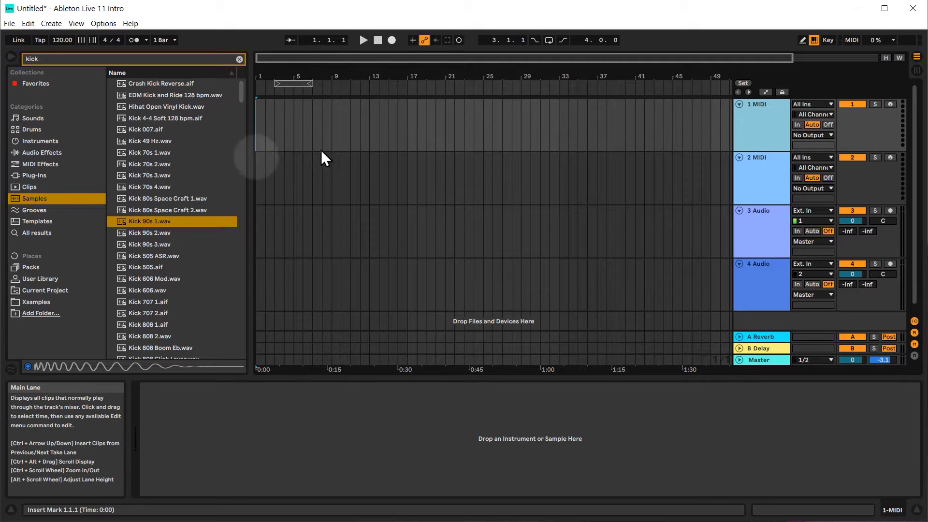
pyautogui.doubleClick(158, 224)
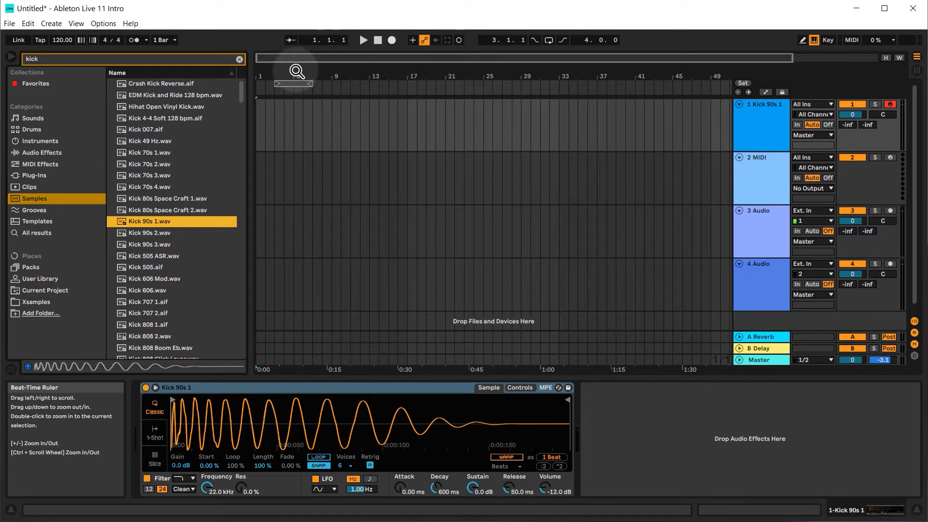
# Insert an empty one-bar MIDI clip on the Kick 90s 1 track, spanning bar 5 to bar 6
pyautogui.moveTo(297, 72)
pyautogui.mouseDown()
pyautogui.moveTo(272, 72)
pyautogui.moveTo(296, 76)
pyautogui.mouseUp()
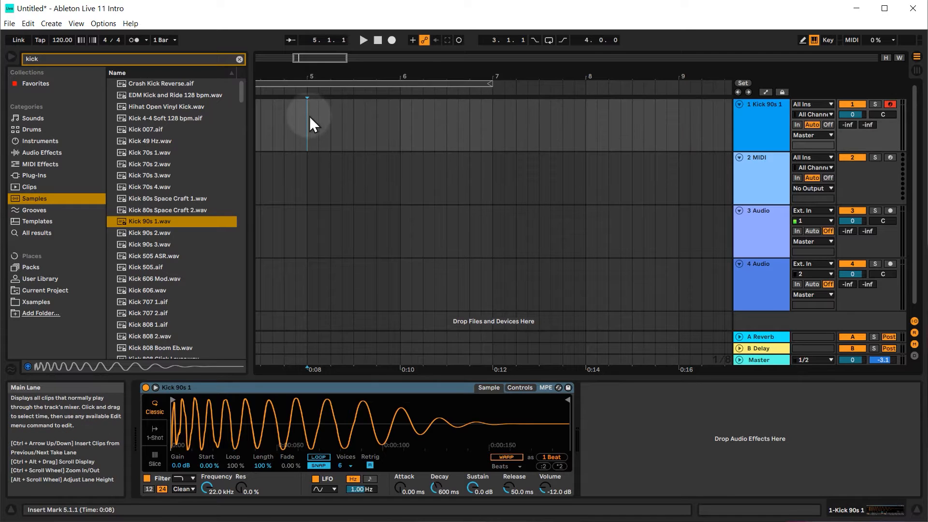
pyautogui.moveTo(310, 116); pyautogui.dragTo(363, 115)
pyautogui.moveTo(389, 115); pyautogui.dragTo(399, 115)
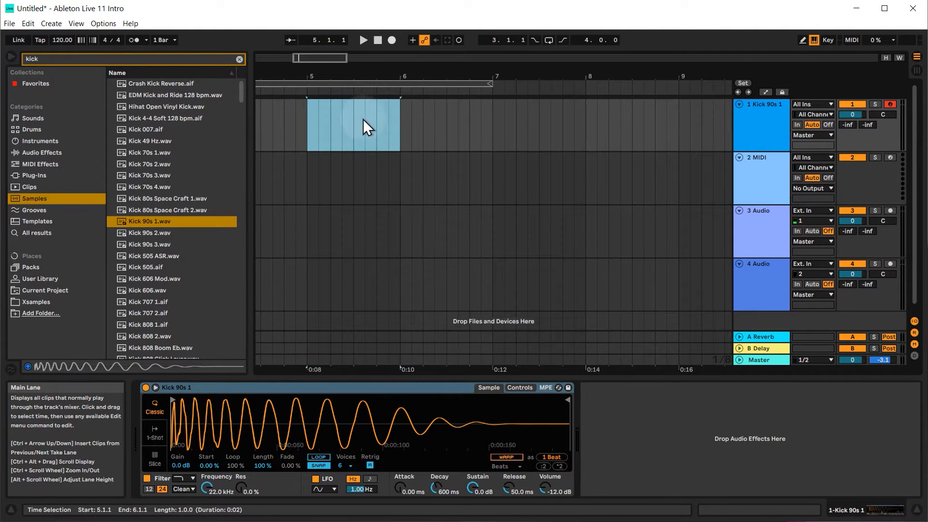
pyautogui.click(52, 23)
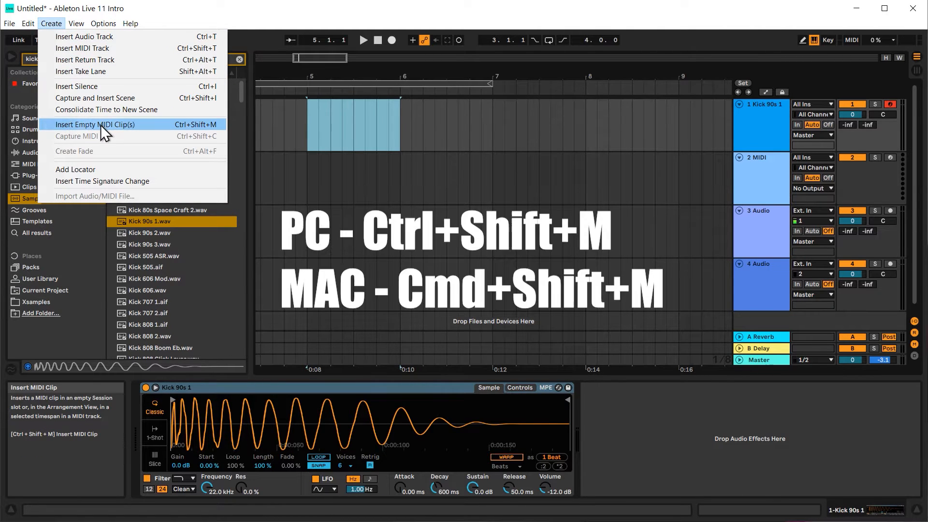
pyautogui.click(176, 126)
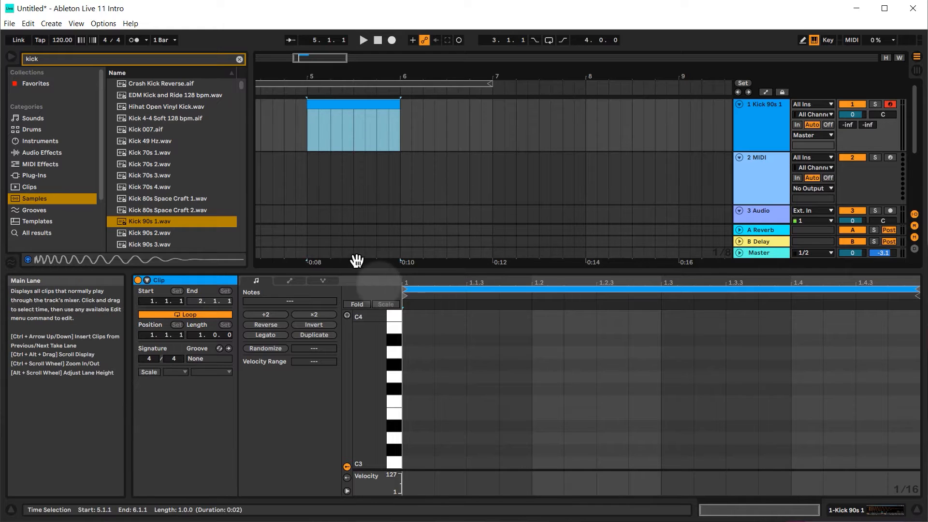
pyautogui.moveTo(338, 103); pyautogui.dragTo(346, 107)
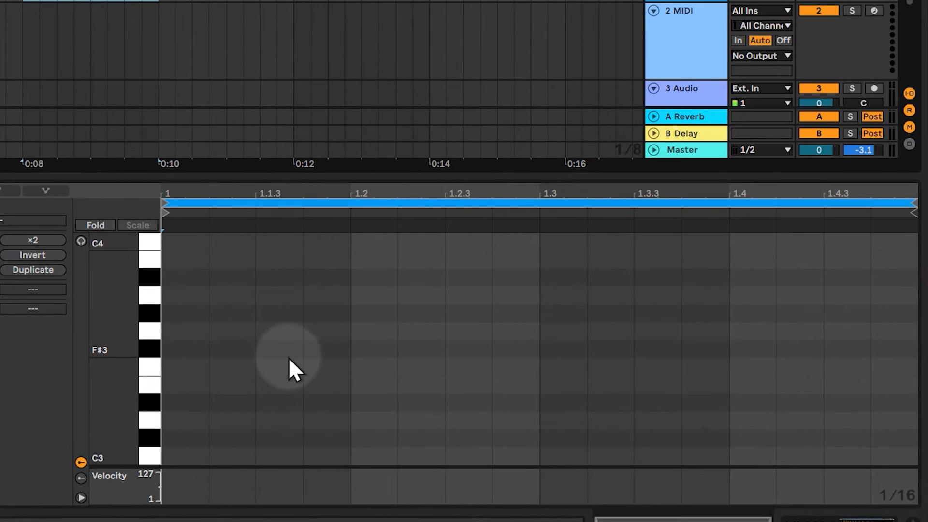
# Add a sixteenth-long F3 note at the very start of the new MIDI clip
pyautogui.scroll(1, 256, 360)
pyautogui.doubleClick(181, 349)
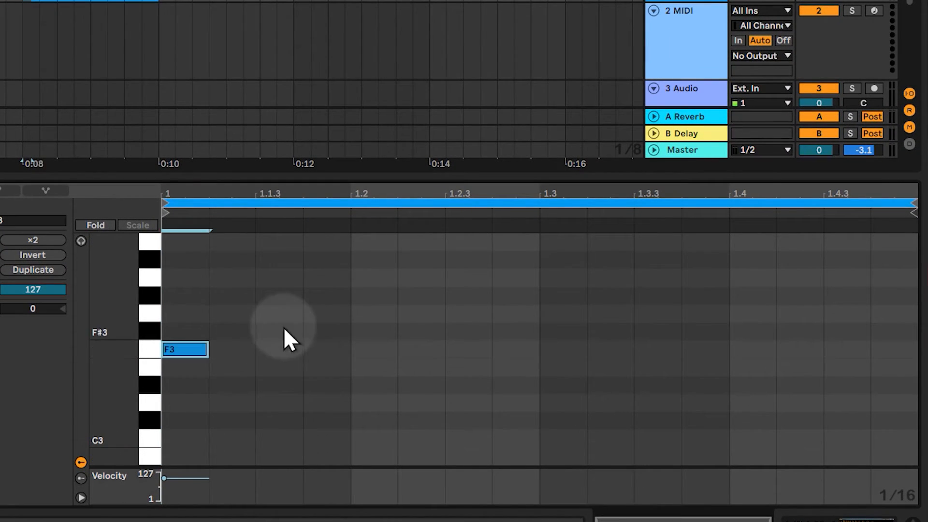
pyautogui.moveTo(190, 351)
pyautogui.mouseDown()
pyautogui.moveTo(199, 349)
pyautogui.moveTo(182, 346)
pyautogui.mouseUp()
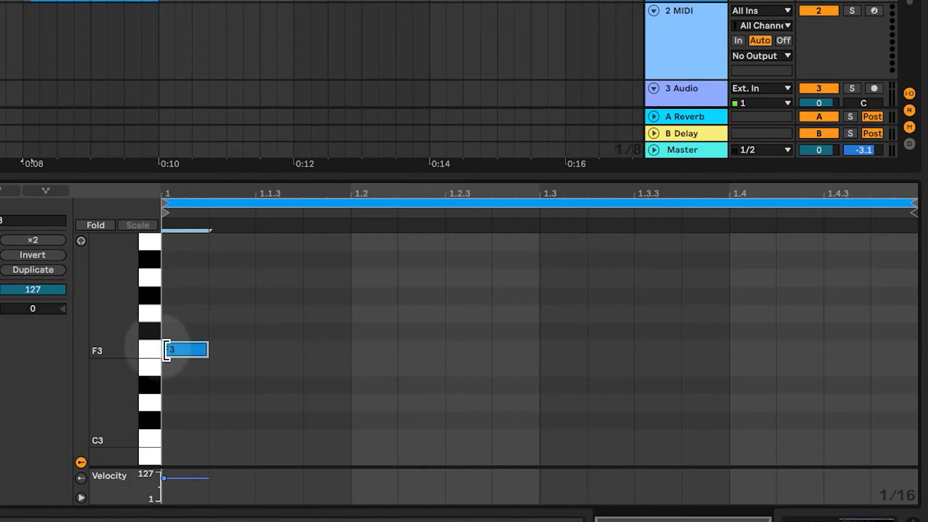
pyautogui.moveTo(152, 319)
pyautogui.mouseDown()
pyautogui.moveTo(152, 360)
pyautogui.moveTo(147, 316)
pyautogui.mouseUp()
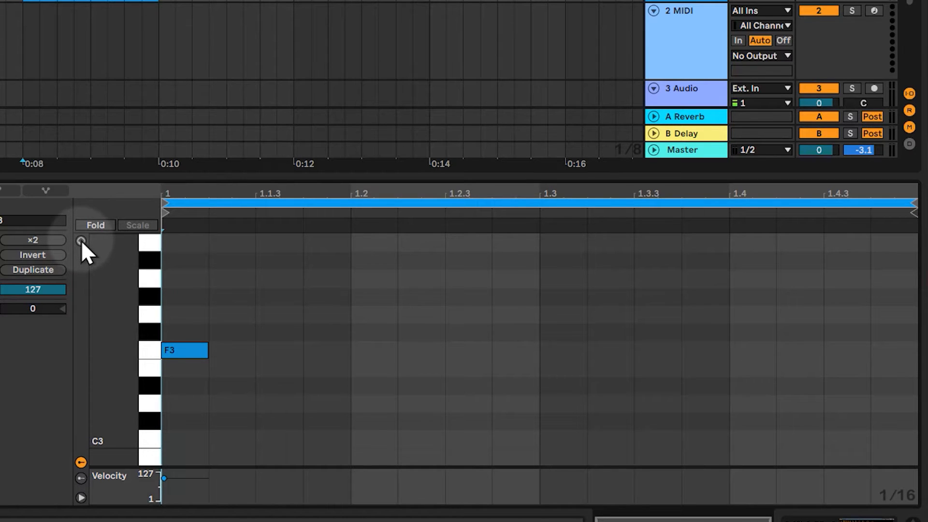
# Turn on note preview to audition the piano-roll keys, and move the clip's kick note to C3
pyautogui.click(81, 241)
pyautogui.click(152, 302)
pyautogui.click(152, 347)
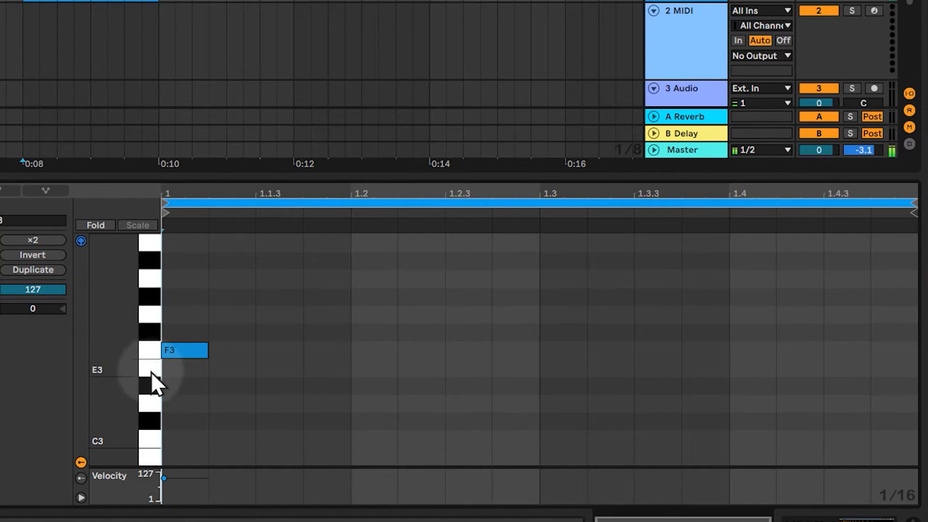
pyautogui.click(158, 415)
pyautogui.click(157, 436)
pyautogui.moveTo(181, 348); pyautogui.dragTo(186, 438)
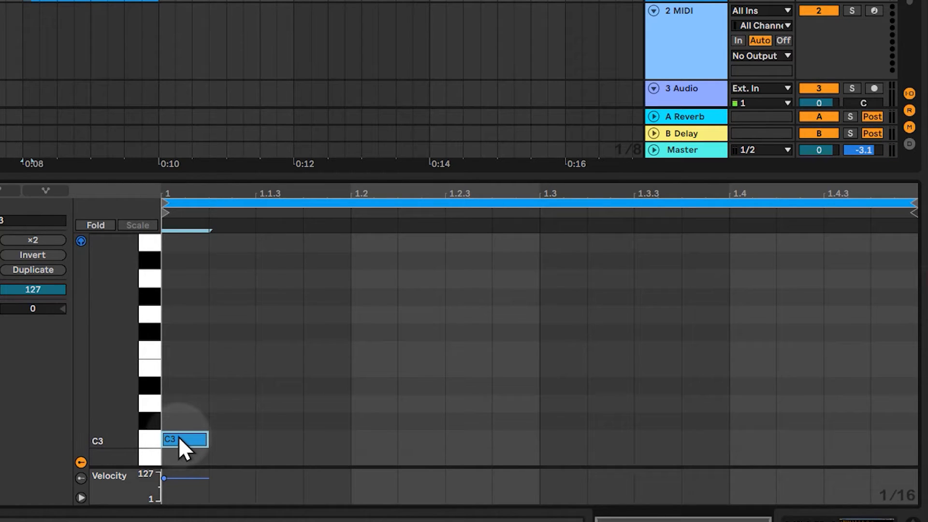
pyautogui.click(180, 439)
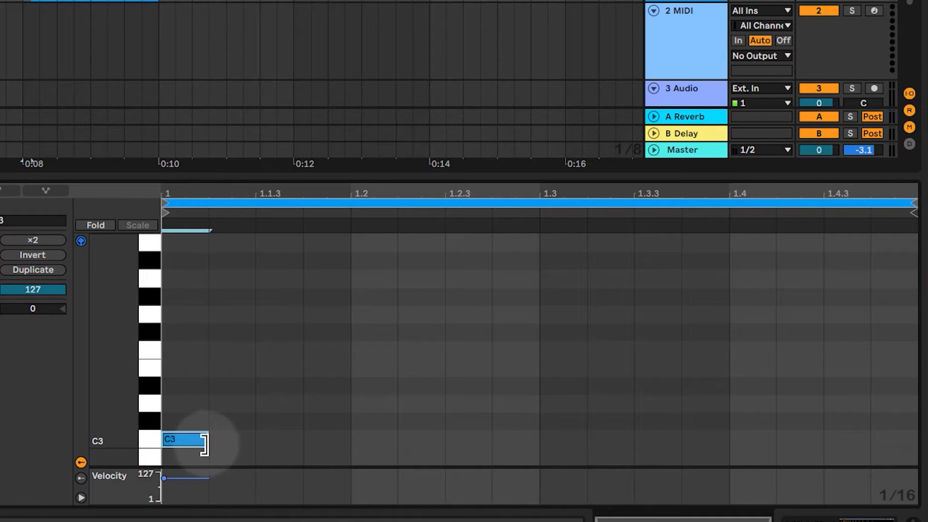
# Lengthen the C3 kick note at the clip's start to an eighth note and set the note editor's adaptive grid to Medium
pyautogui.moveTo(209, 443); pyautogui.dragTo(254, 441)
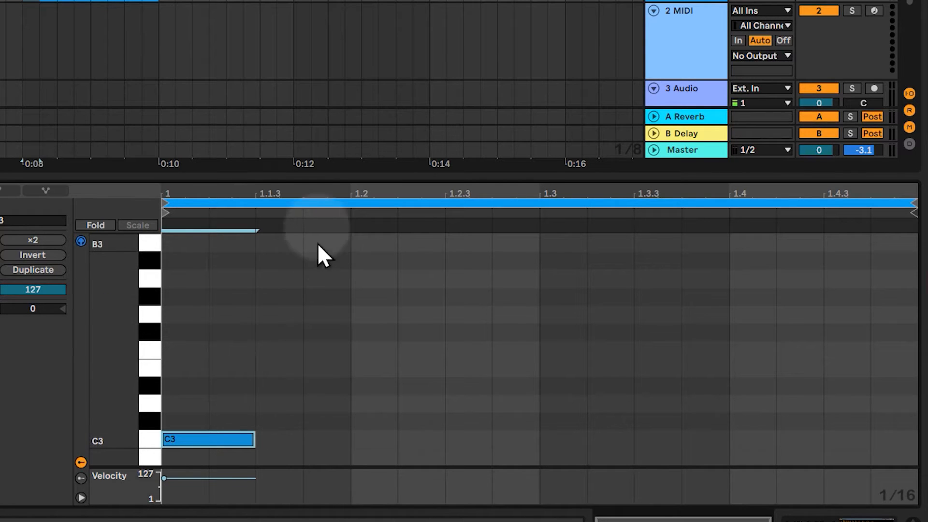
pyautogui.moveTo(321, 176); pyautogui.dragTo(330, 66)
pyautogui.rightClick(303, 137)
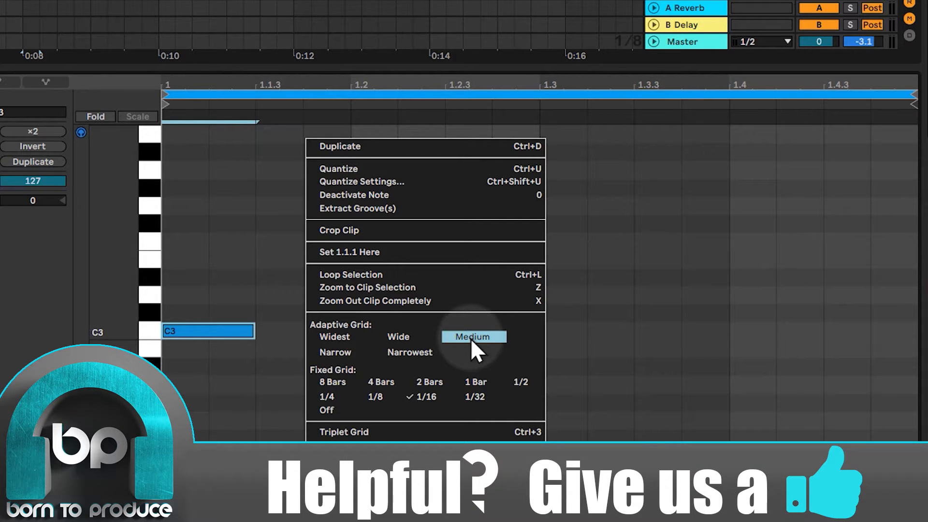
pyautogui.click(471, 338)
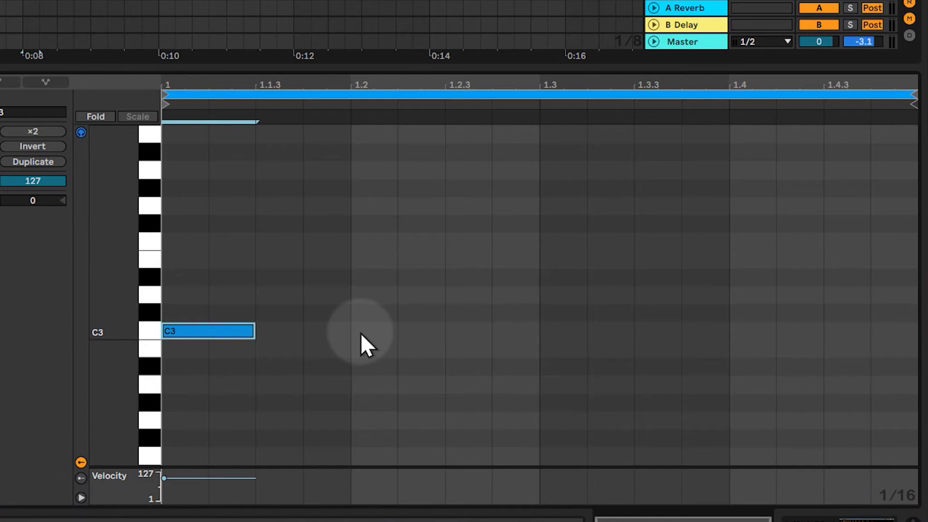
# Add an eighth-long C3 note at 1.2 in the kick clip and copy it to 1.3
pyautogui.doubleClick(361, 333)
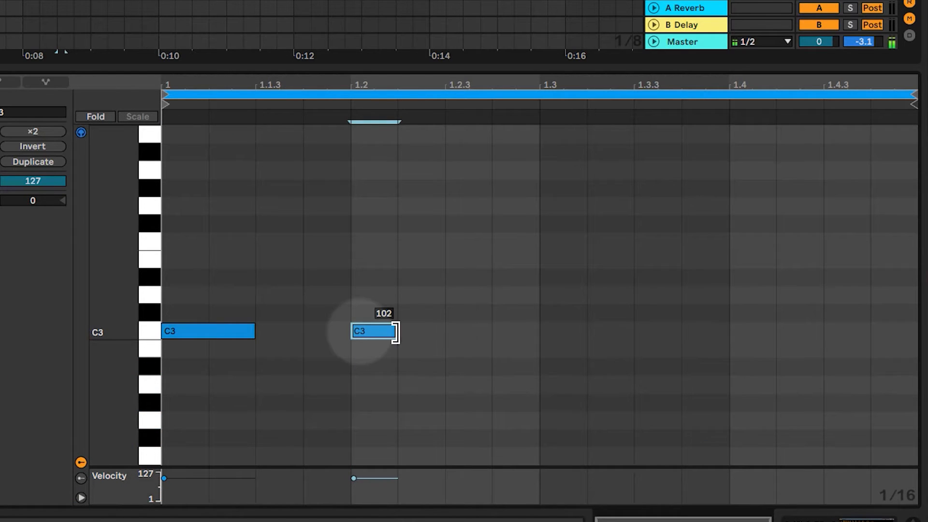
pyautogui.moveTo(395, 333); pyautogui.dragTo(444, 332)
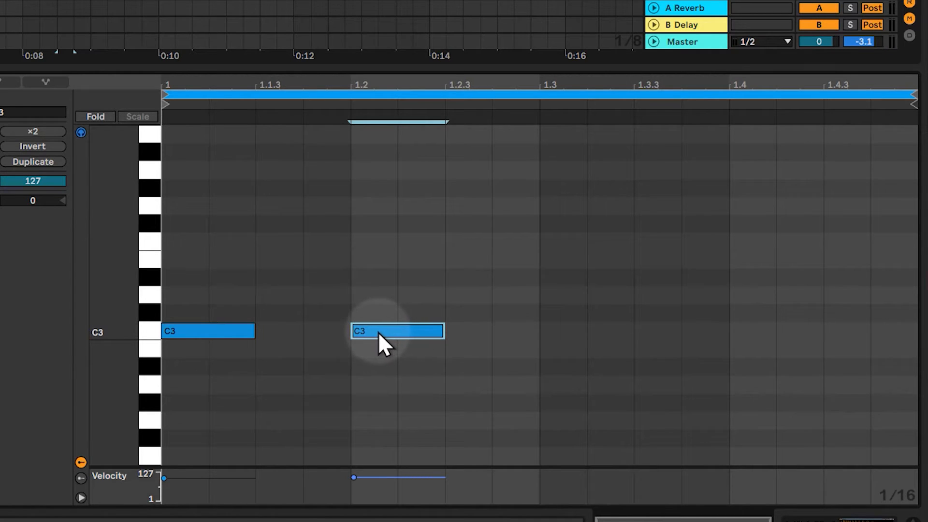
pyautogui.moveTo(382, 340); pyautogui.dragTo(581, 338)
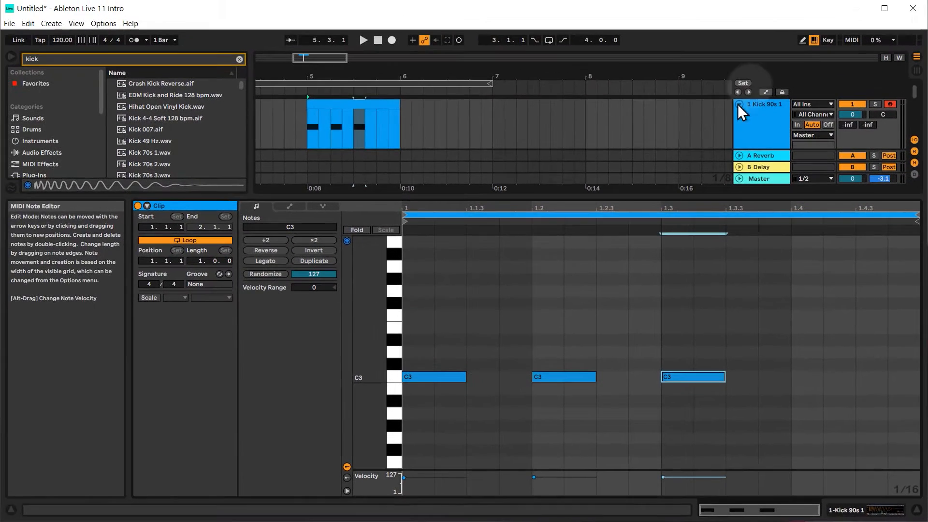
# Draw a C3 note at 1.4 using Draw Mode, turn the mode off, and lengthen the note to an eighth
pyautogui.click(805, 39)
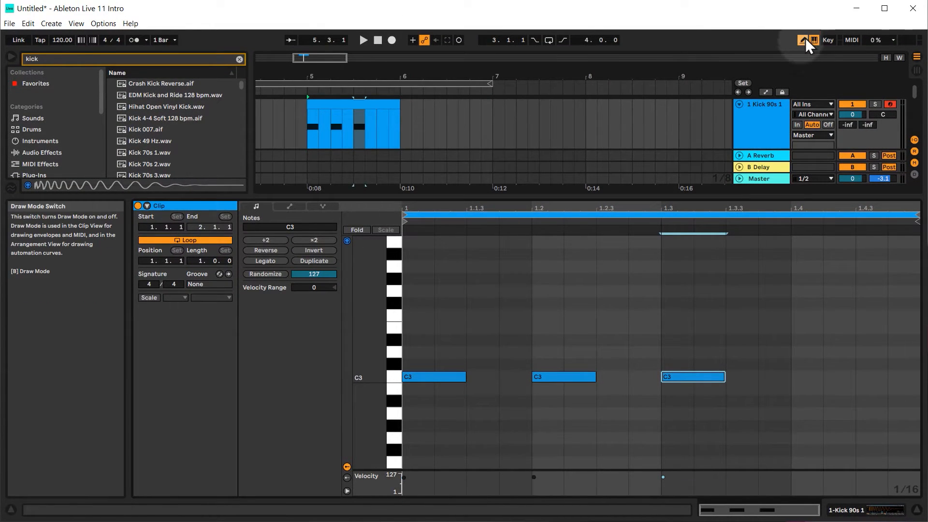
pyautogui.click(805, 377)
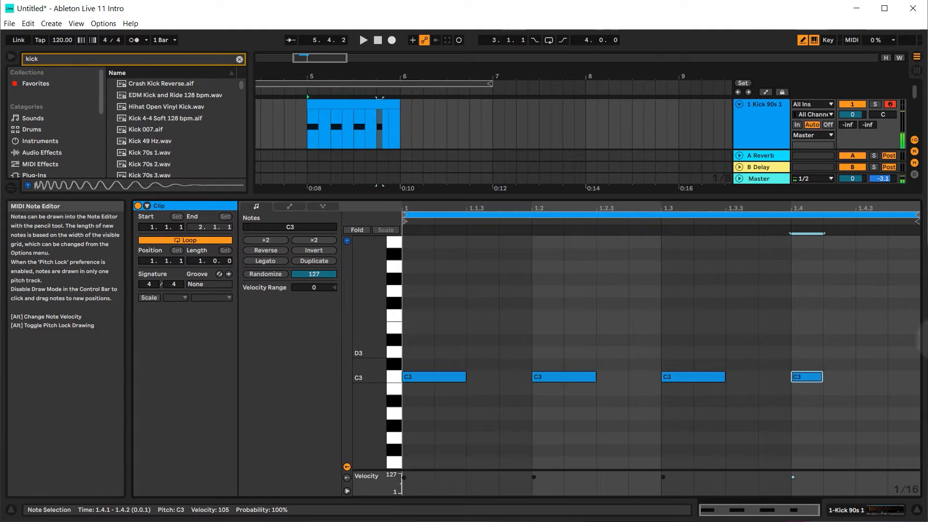
pyautogui.click(804, 40)
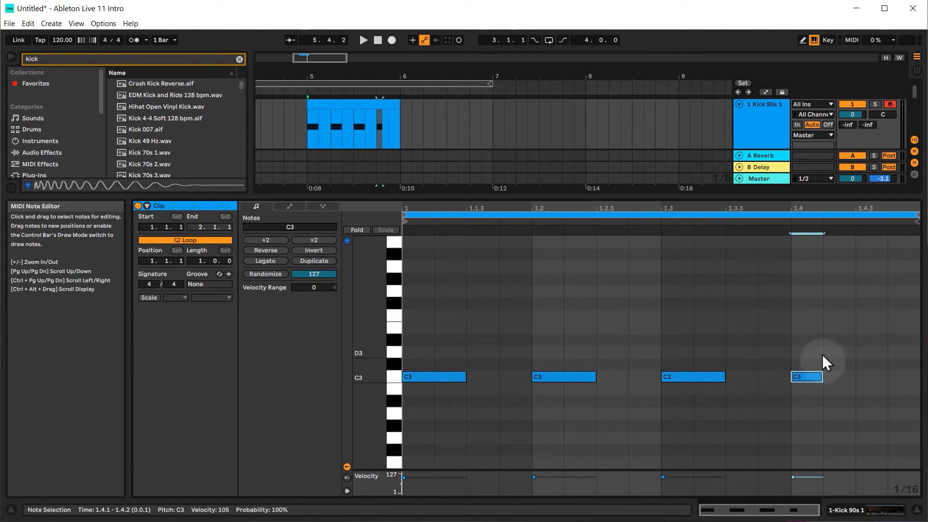
pyautogui.moveTo(822, 376); pyautogui.dragTo(853, 375)
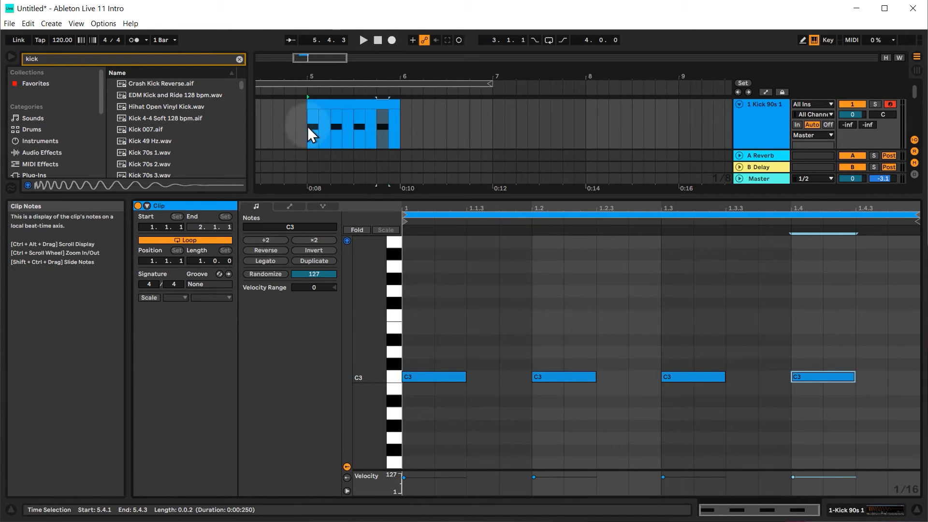
# Play the four-note kick clip from the start of bar 5, and stop playback
pyautogui.click(306, 112)
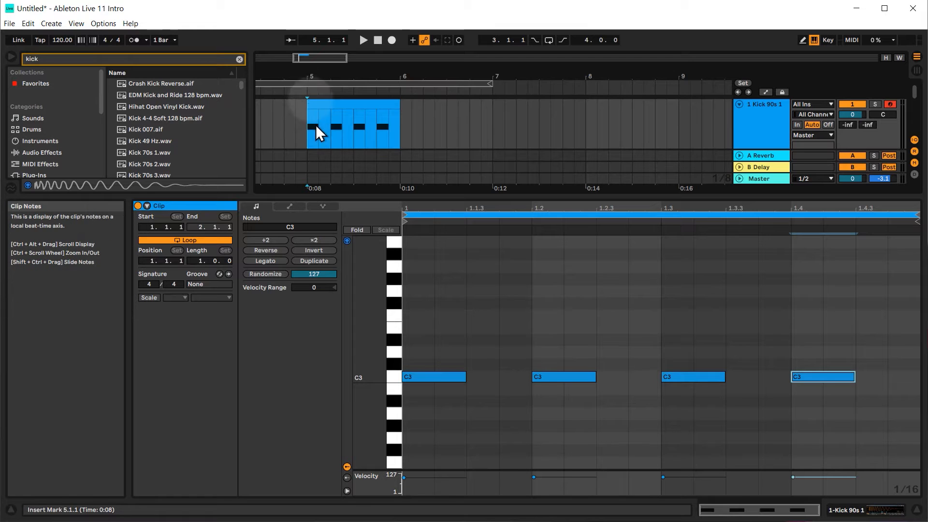
pyautogui.click(364, 40)
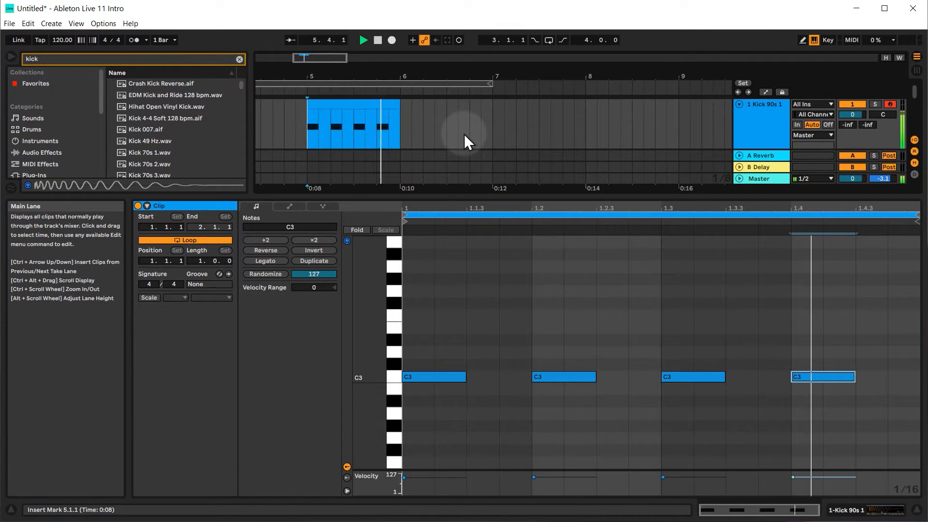
pyautogui.press('space')
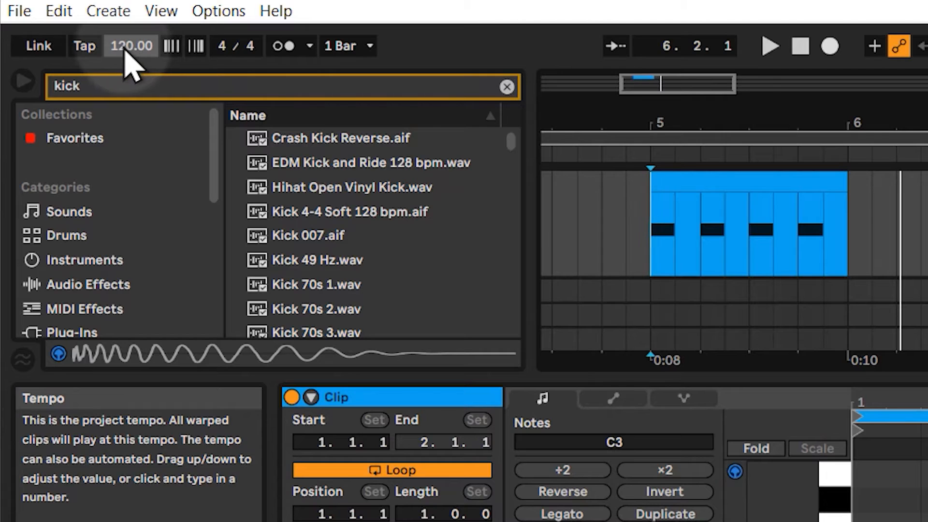
# Set the project tempo to 125.00 BPM and play the kick clip at that speed
pyautogui.moveTo(125, 46); pyautogui.dragTo(125, 44)
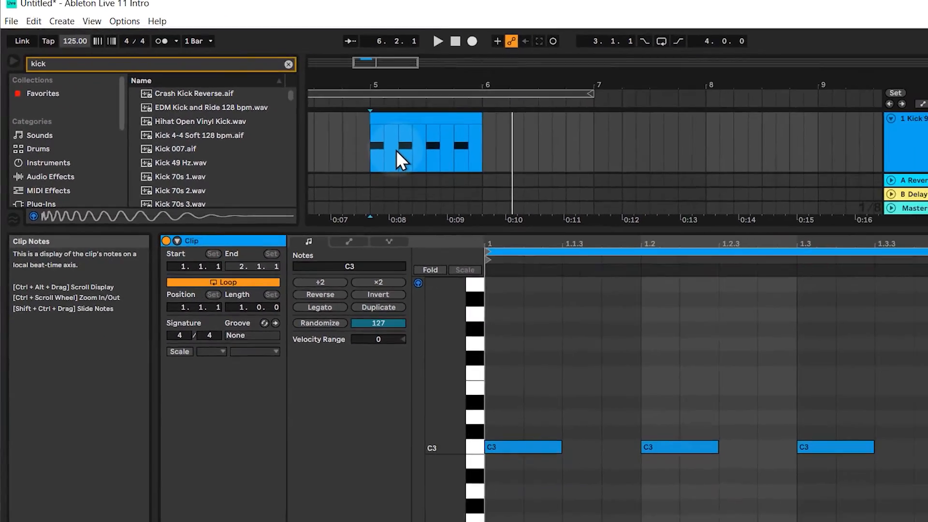
pyautogui.press('space')
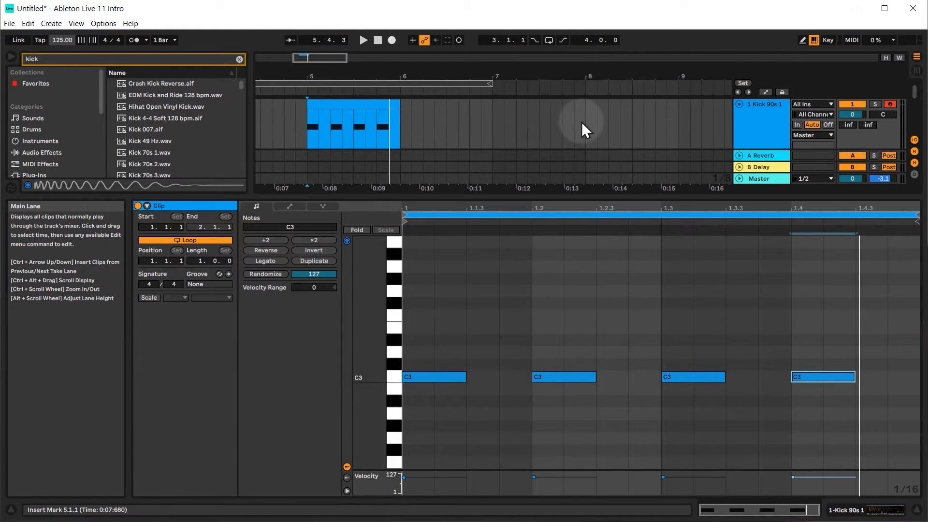
pyautogui.click(292, 39)
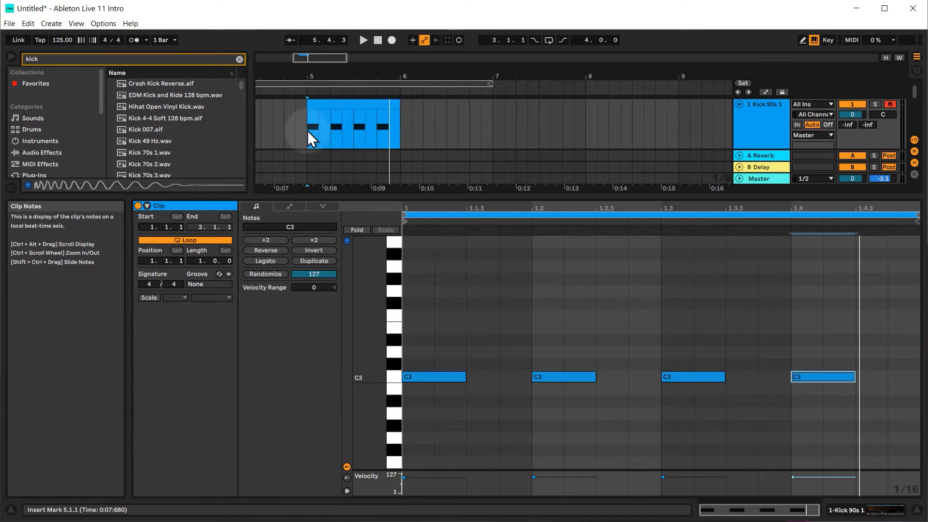
# Loop the arrangement over the one-bar kick clip from bar 5 to bar 6, and play the loop to check it
pyautogui.moveTo(308, 137); pyautogui.dragTo(398, 131)
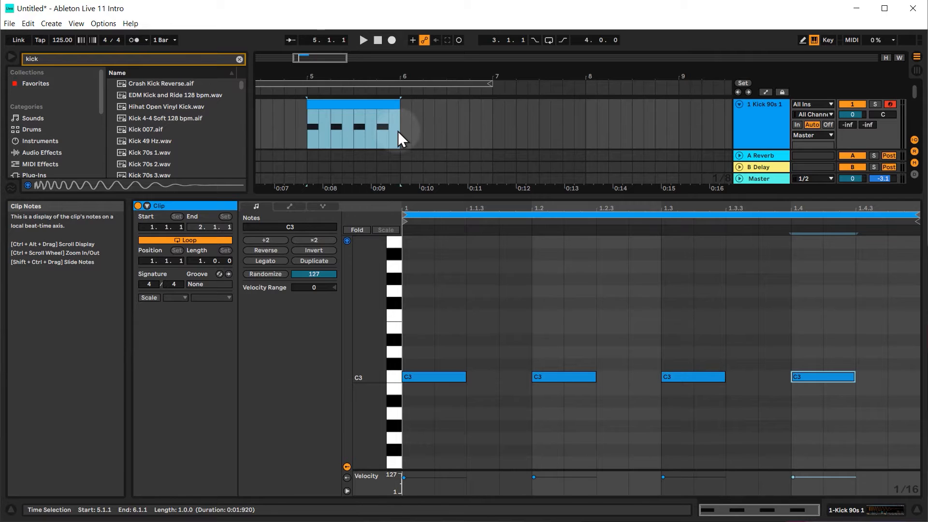
pyautogui.moveTo(312, 157); pyautogui.dragTo(394, 157)
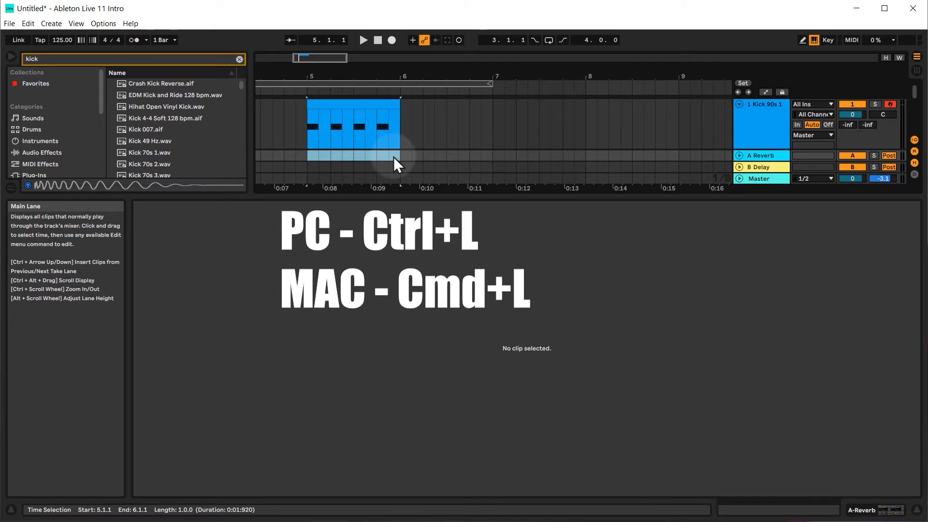
pyautogui.hotkey('ctrl', 'l')
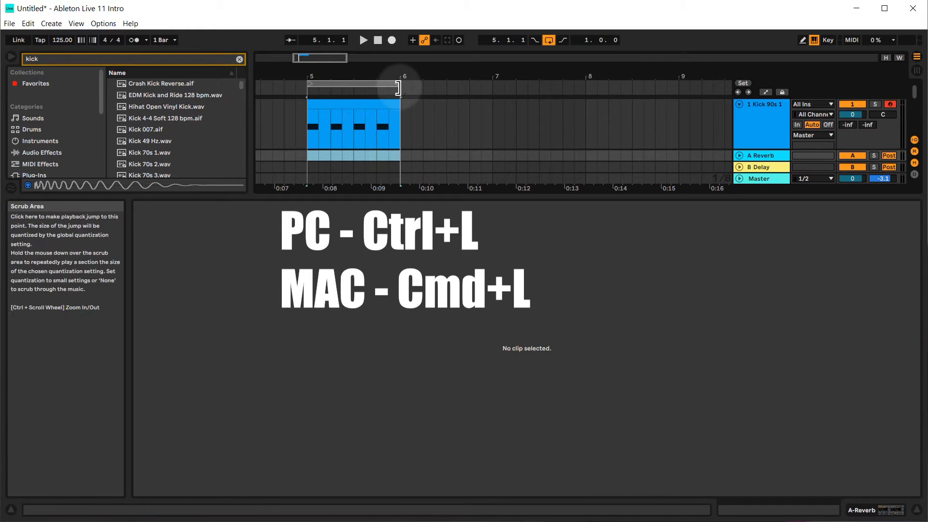
pyautogui.moveTo(397, 87)
pyautogui.mouseDown()
pyautogui.moveTo(453, 84)
pyautogui.moveTo(402, 84)
pyautogui.mouseUp()
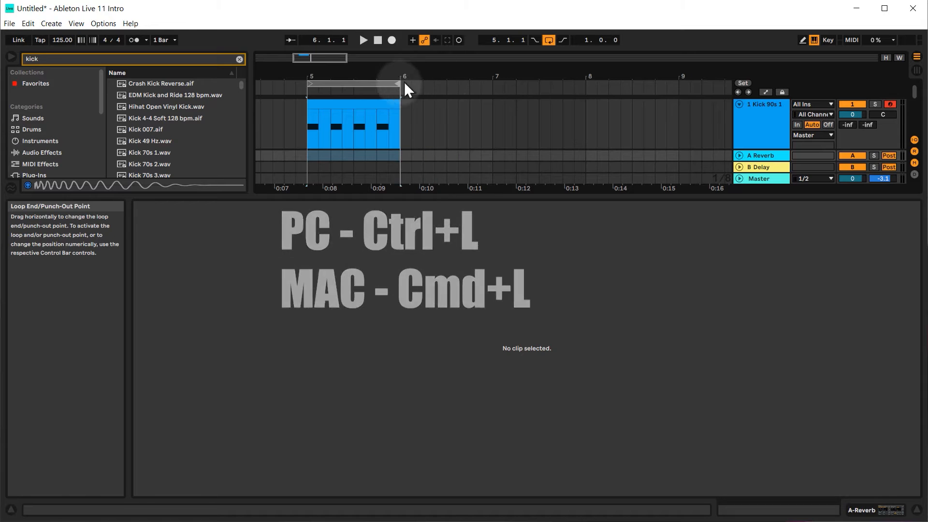
pyautogui.click(314, 82)
pyautogui.moveTo(346, 84)
pyautogui.mouseDown()
pyautogui.moveTo(439, 84)
pyautogui.moveTo(348, 84)
pyautogui.mouseUp()
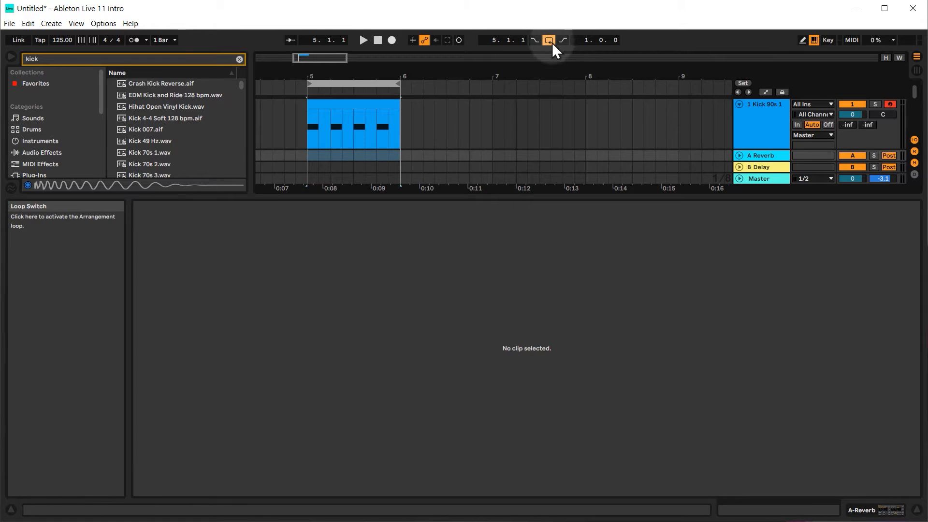
pyautogui.press('space')
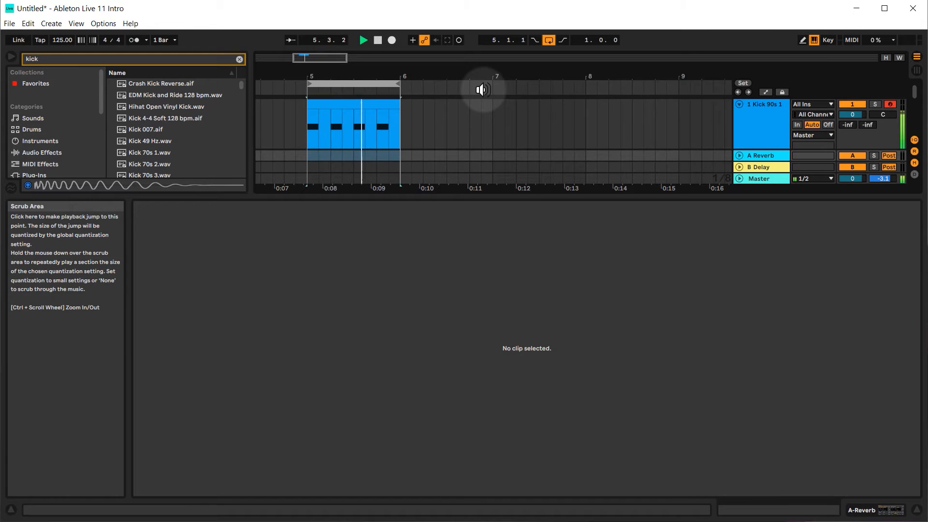
pyautogui.press('space')
# Add the Chidren Of The Starts Audio folder from BTP Ableton For Beginners Tutorial > Workfiles on the Desktop to the browser's Places
pyautogui.moveTo(491, 196); pyautogui.dragTo(489, 306)
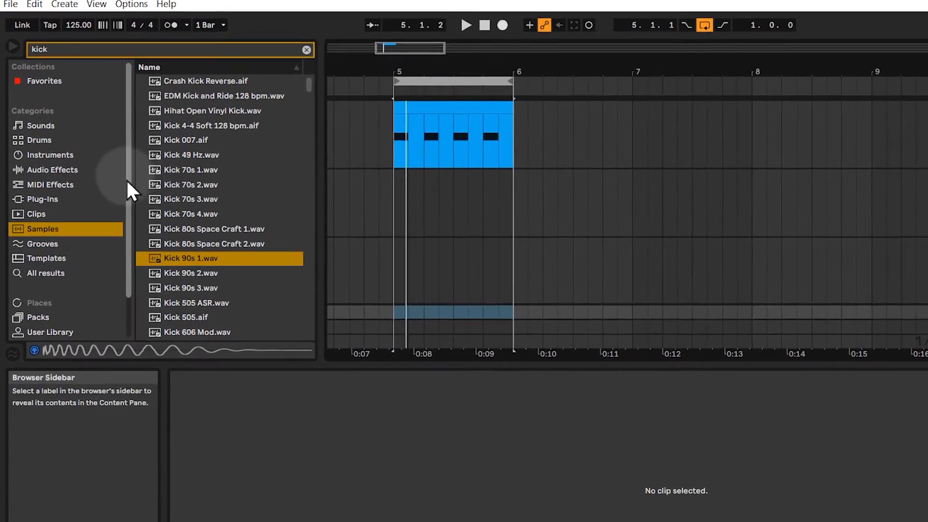
pyautogui.moveTo(143, 162); pyautogui.dragTo(144, 214)
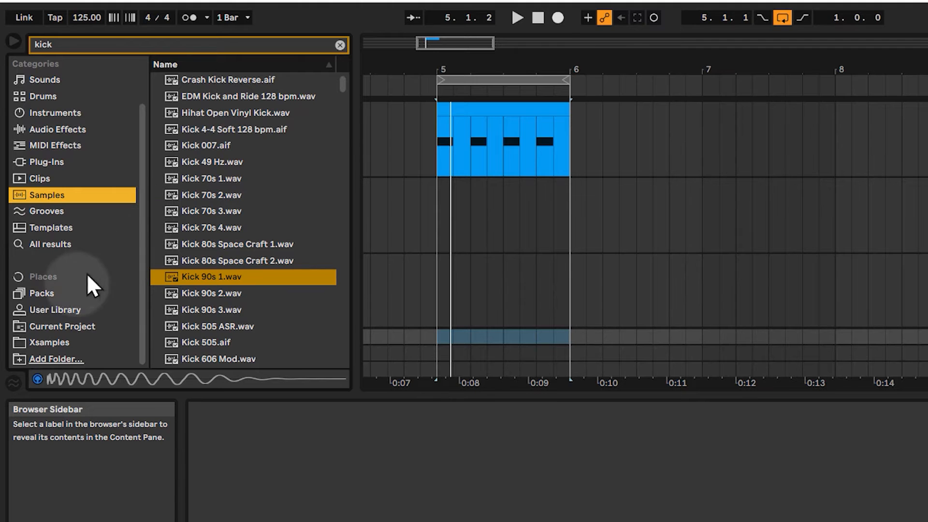
pyautogui.click(53, 359)
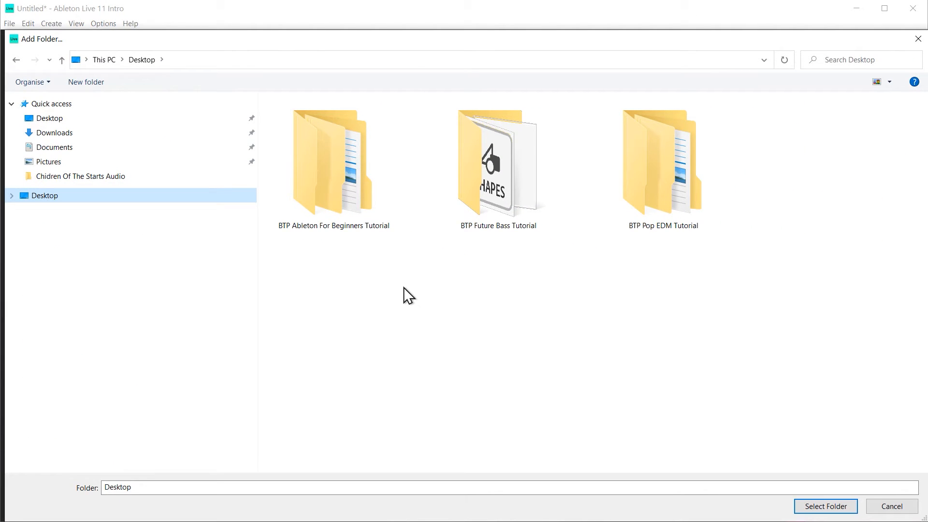
pyautogui.doubleClick(341, 168)
pyautogui.doubleClick(303, 132)
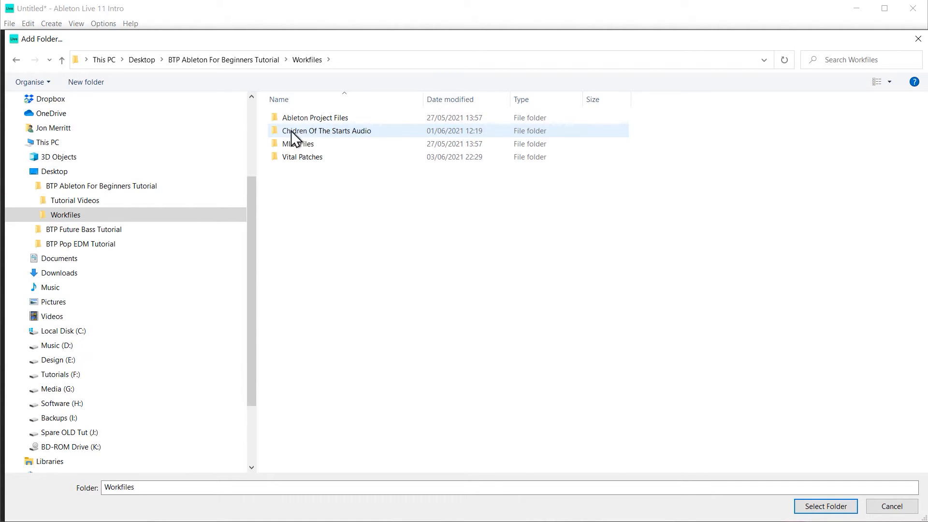
pyautogui.click(336, 131)
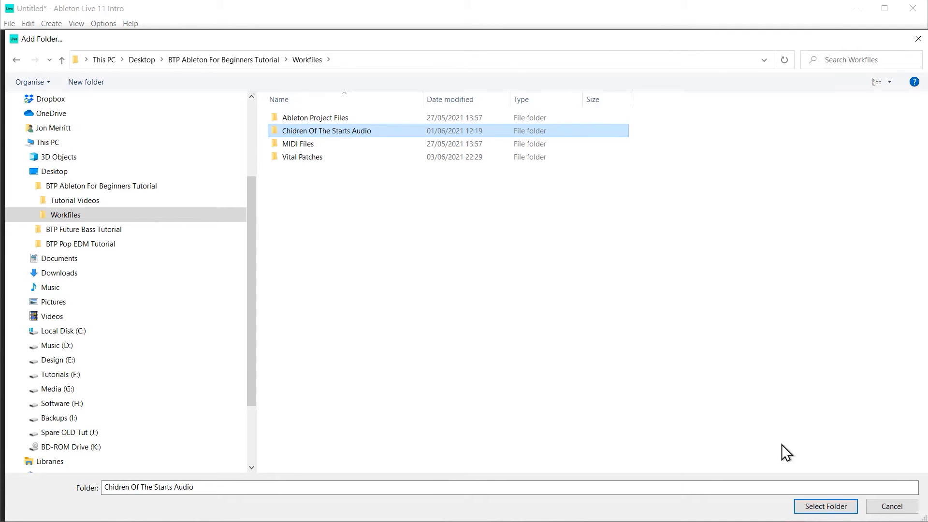
pyautogui.click(825, 507)
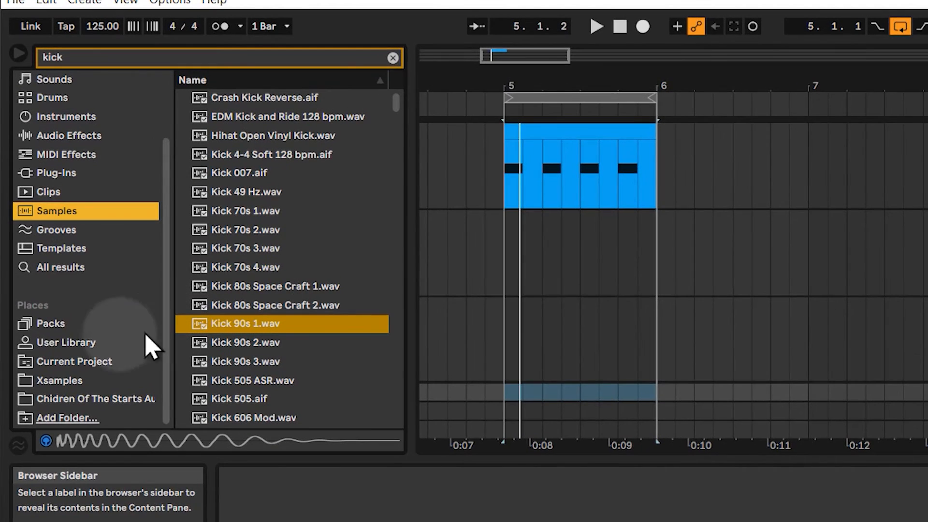
# Open the Chidren Of The Starts Audio folder, clear the kick search, and audition BTP-HT1-Kick-02.wav, Closed Hat 08.wav and Super Clap.wav
pyautogui.click(92, 400)
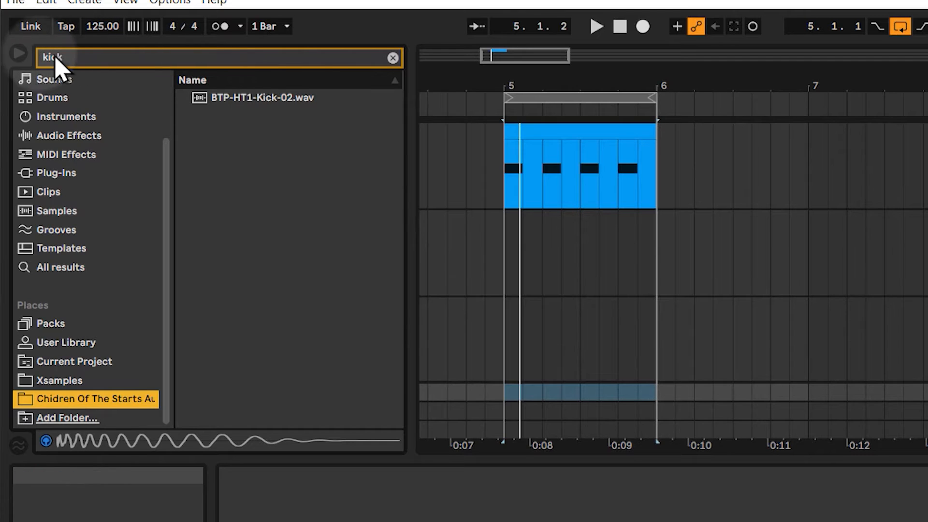
pyautogui.click(392, 58)
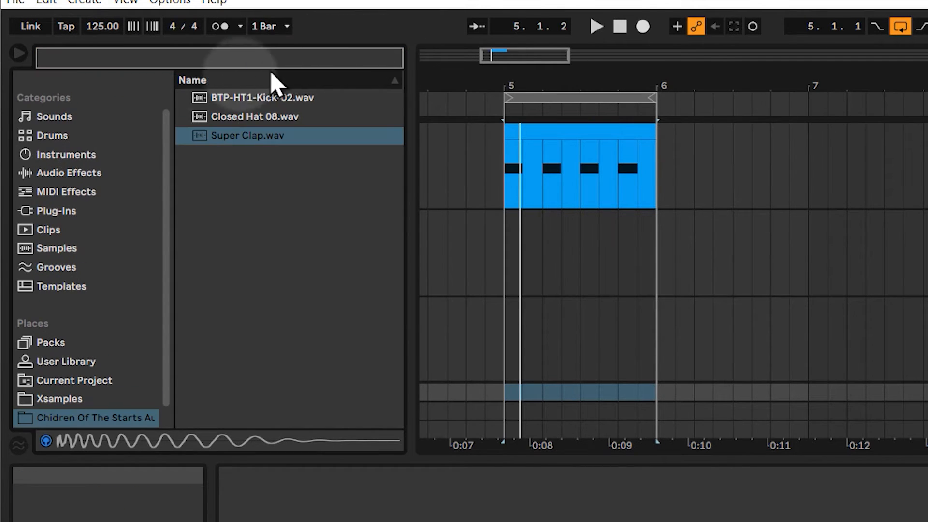
pyautogui.click(227, 100)
pyautogui.click(225, 120)
pyautogui.click(227, 138)
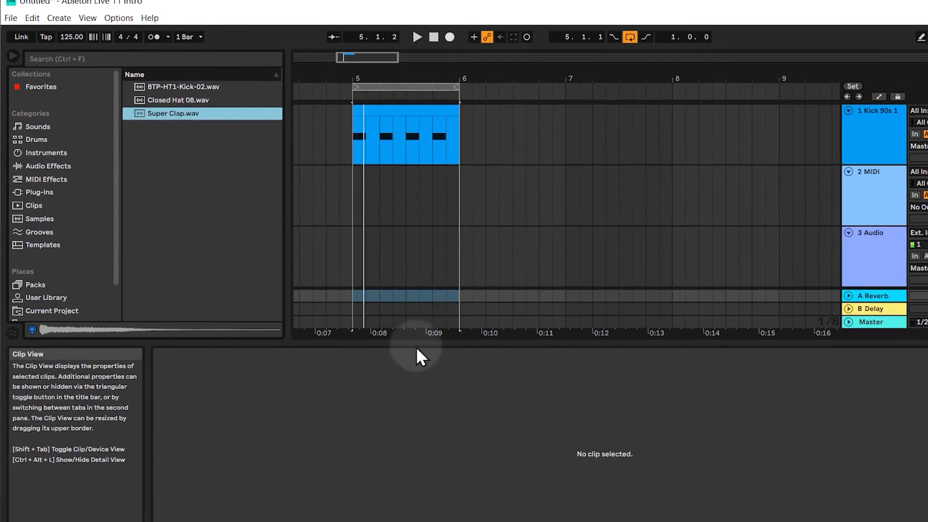
# Delete the empty audio tracks 4 Audio and 3 Audio from the arrangement
pyautogui.moveTo(550, 432); pyautogui.dragTo(548, 521)
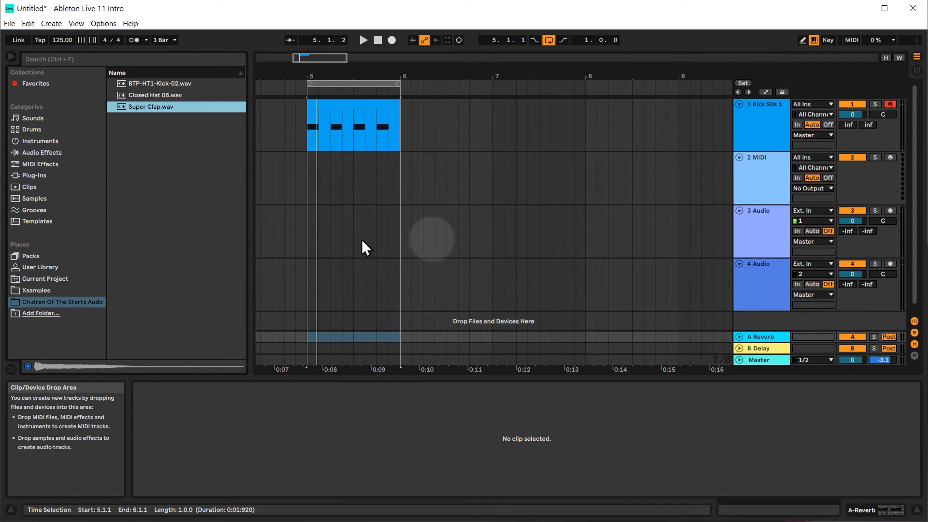
pyautogui.click(767, 286)
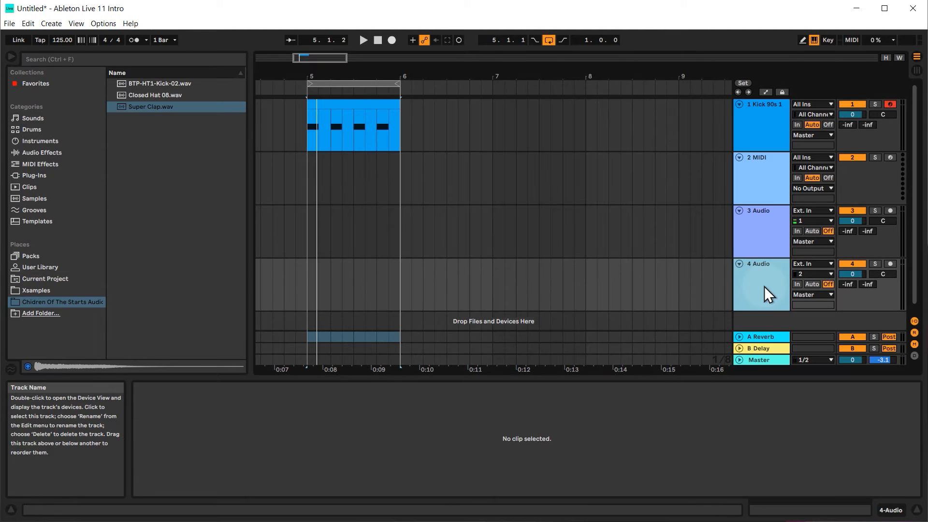
pyautogui.press('Delete')
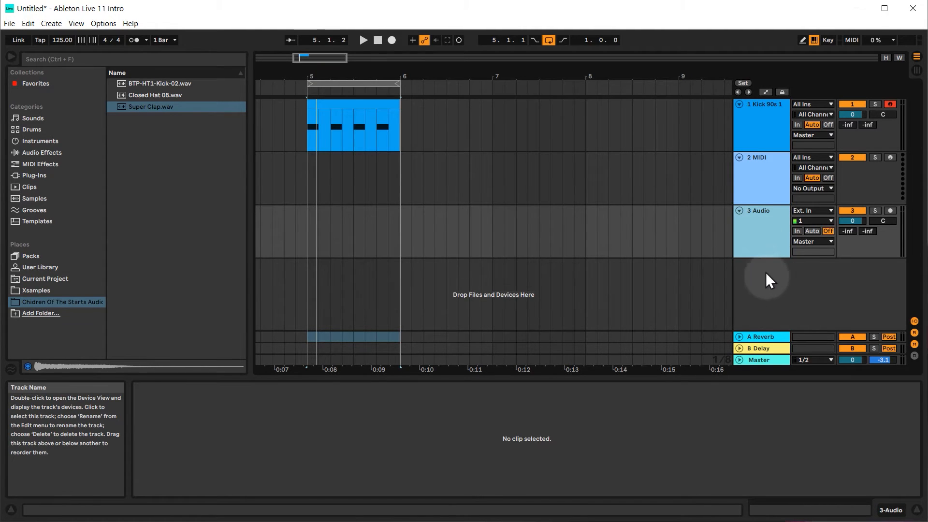
pyautogui.press('Delete')
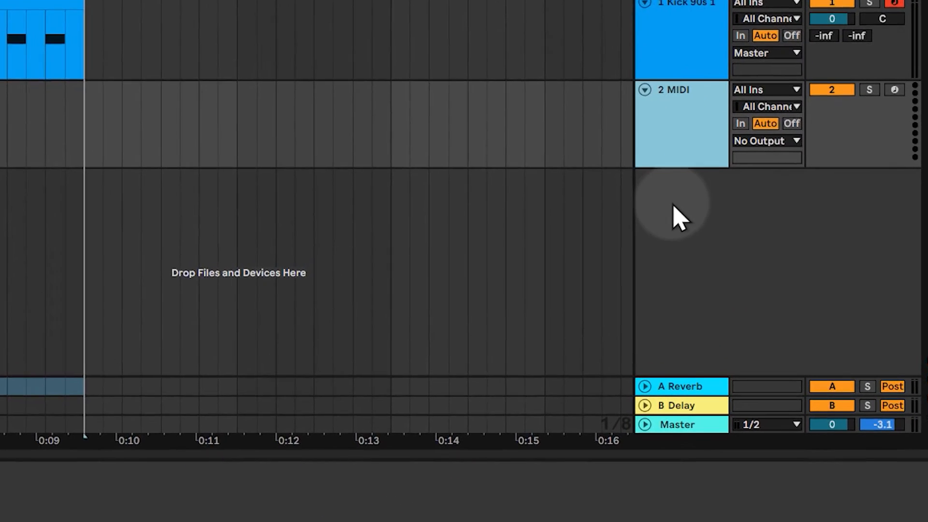
# Insert another MIDI track below 2 MIDI and color the kick track and both empty MIDI tracks yellow
pyautogui.rightClick(675, 213)
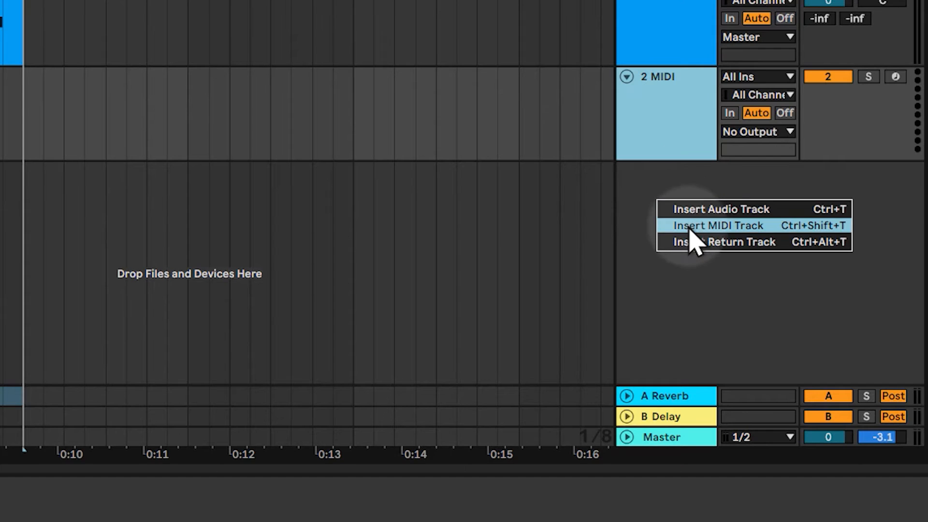
pyautogui.click(704, 229)
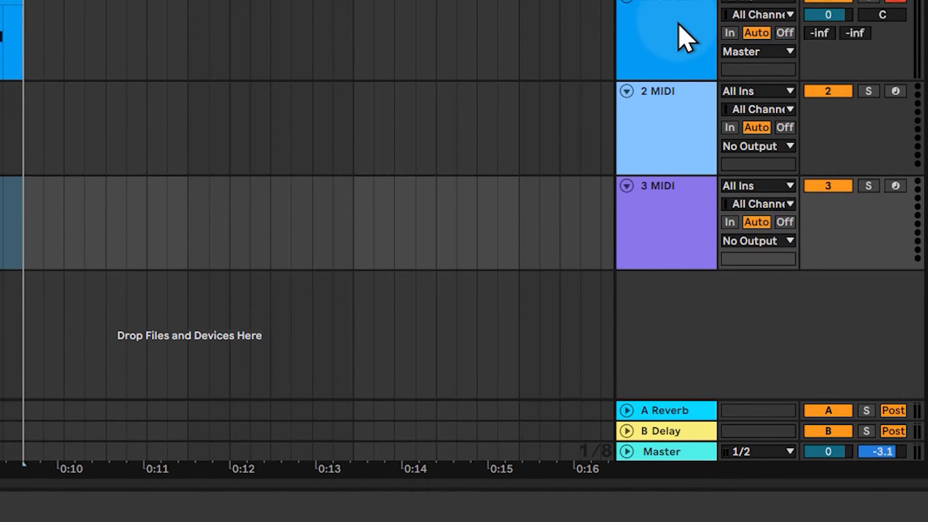
pyautogui.rightClick(665, 59)
pyautogui.click(726, 371)
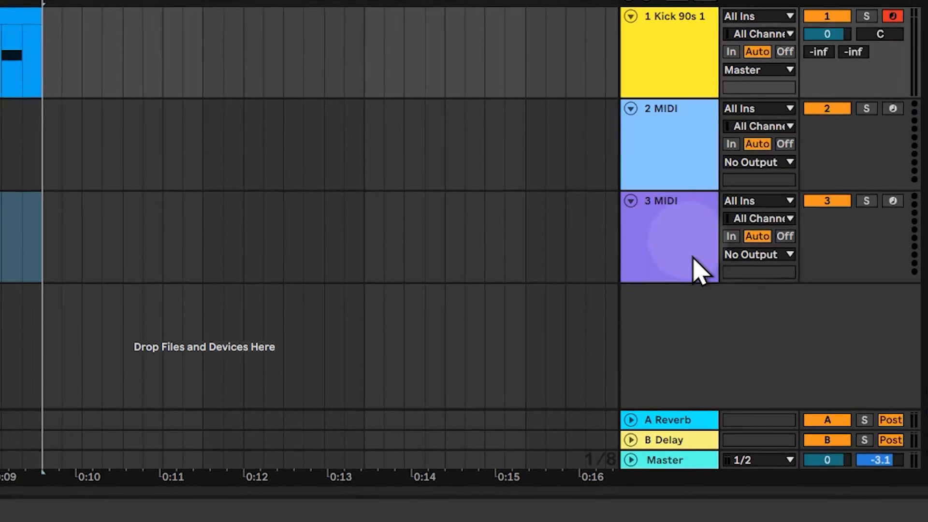
pyautogui.rightClick(680, 143)
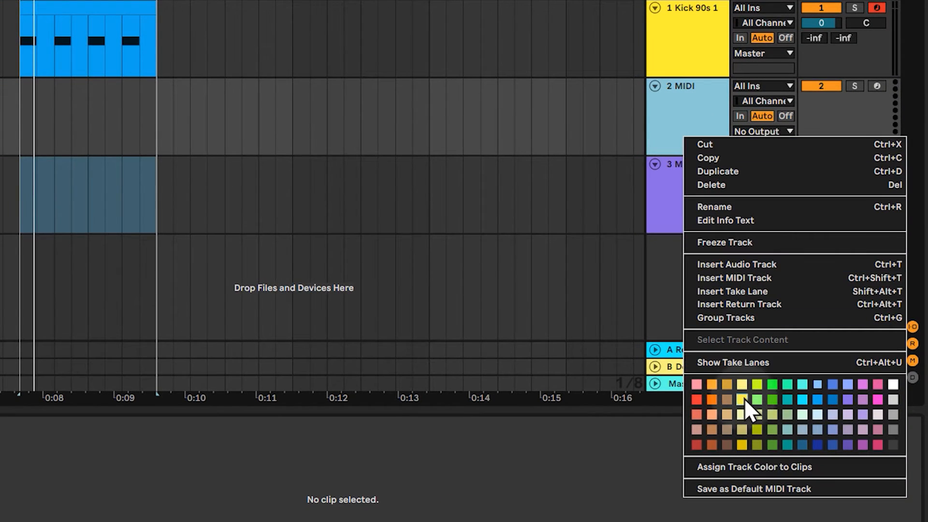
pyautogui.click(743, 399)
pyautogui.rightClick(675, 202)
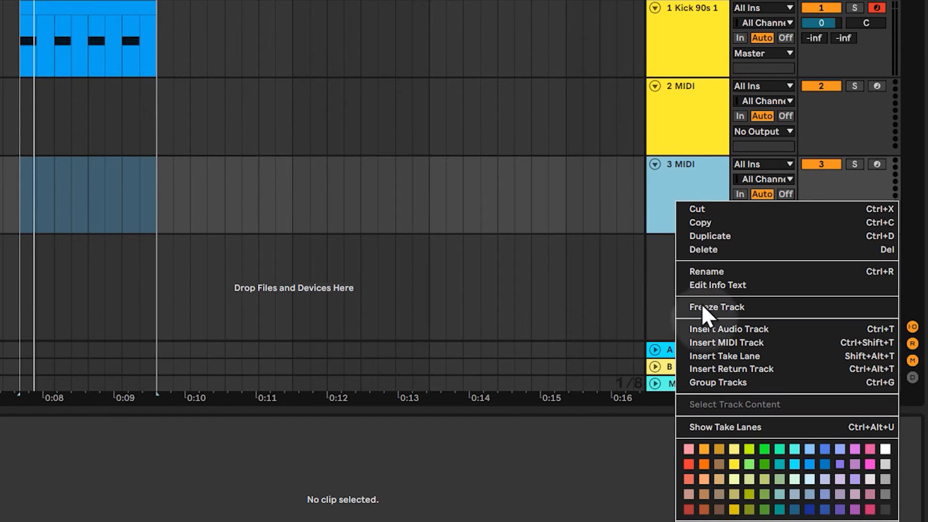
pyautogui.click(733, 465)
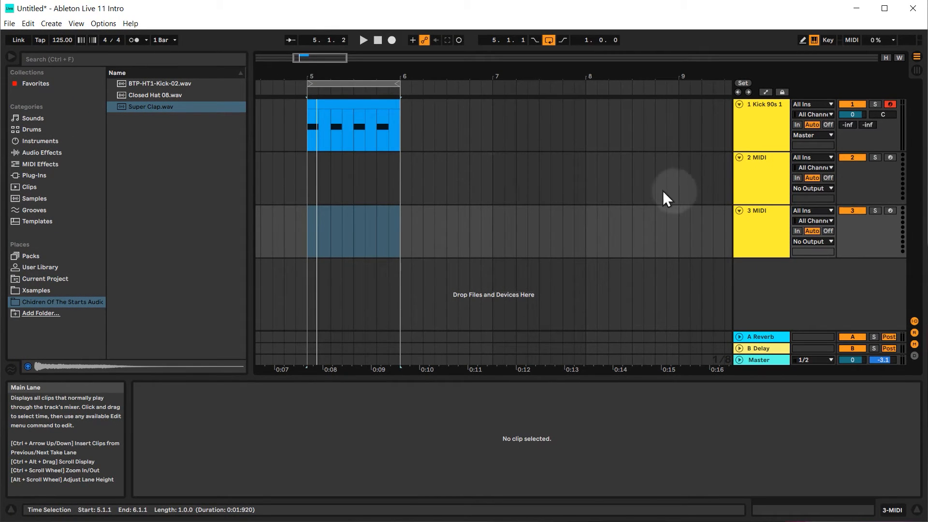
# Load Super Clap.wav onto the 2 MIDI track and insert an empty MIDI clip there from bar 5 to bar 6
pyautogui.click(753, 177)
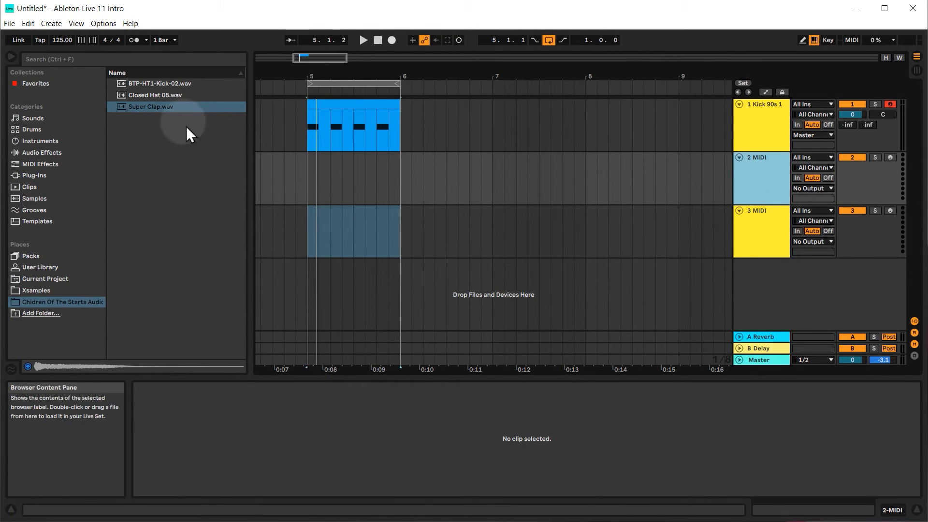
pyautogui.doubleClick(147, 107)
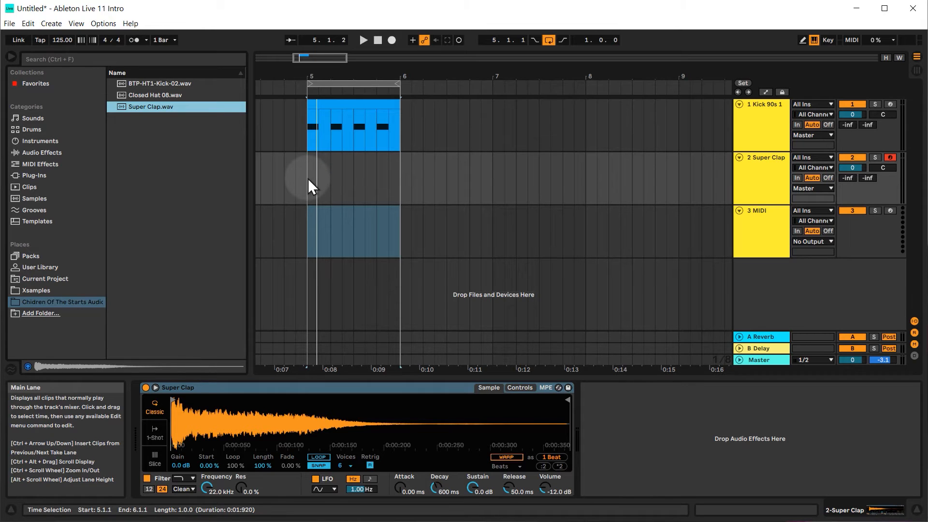
pyautogui.moveTo(308, 178); pyautogui.dragTo(355, 180)
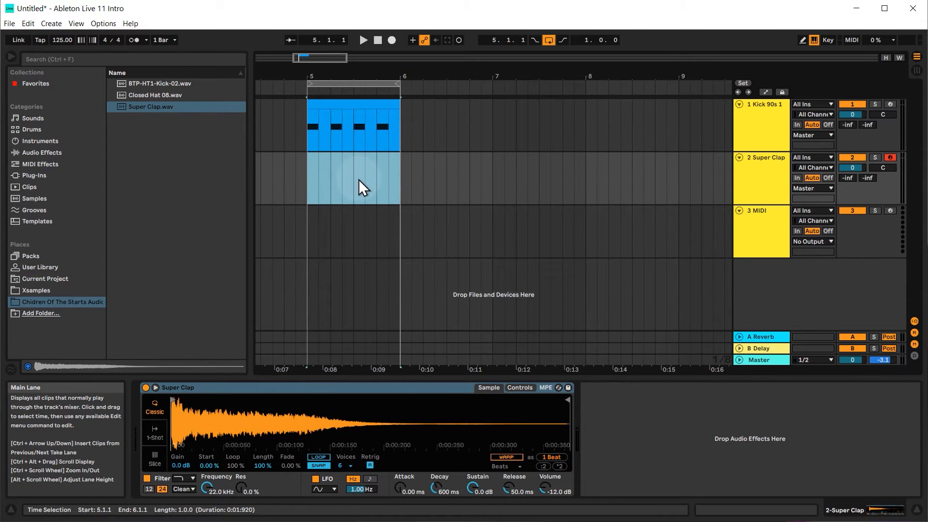
pyautogui.click(56, 24)
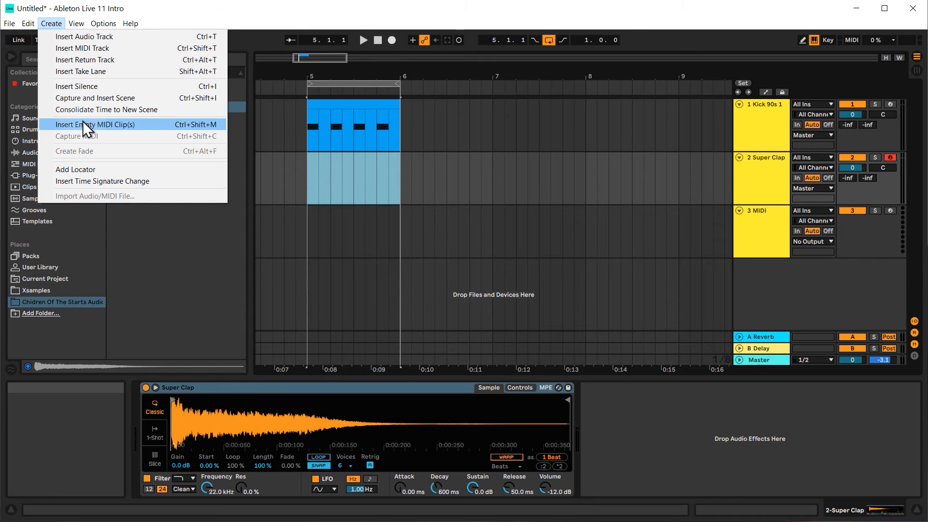
pyautogui.click(114, 124)
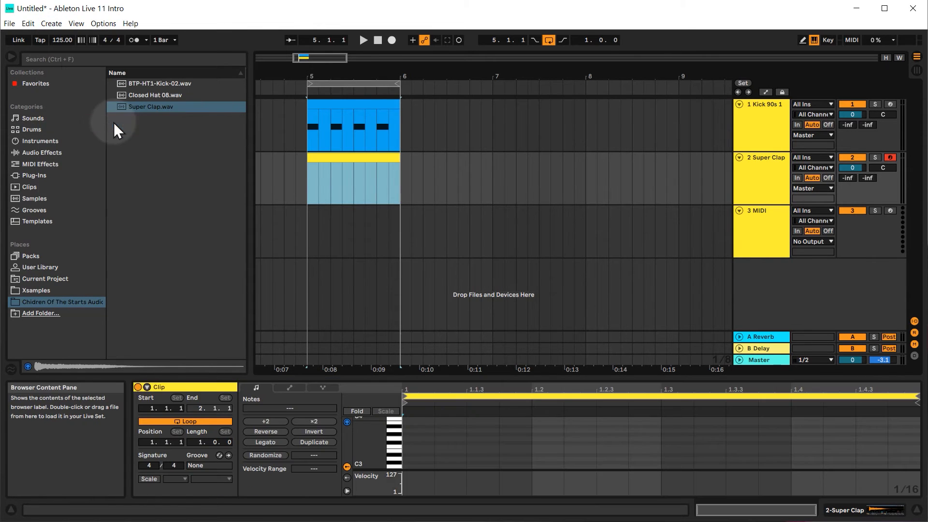
# Add one-beat C3 notes at 1.2 and 1.4 in the Super Clap clip, and play the loop to check them
pyautogui.moveTo(377, 380); pyautogui.dragTo(379, 232)
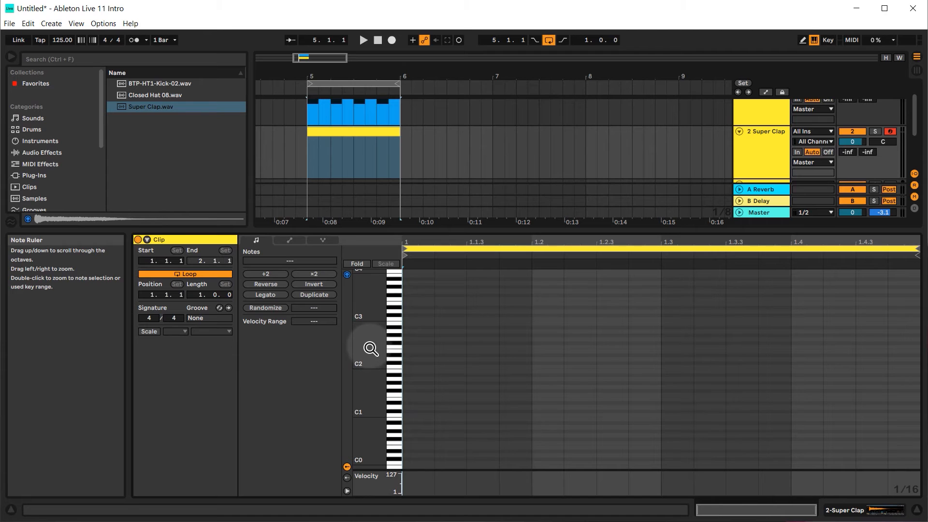
pyautogui.moveTo(500, 242)
pyautogui.mouseDown()
pyautogui.moveTo(502, 263)
pyautogui.moveTo(501, 227)
pyautogui.mouseUp()
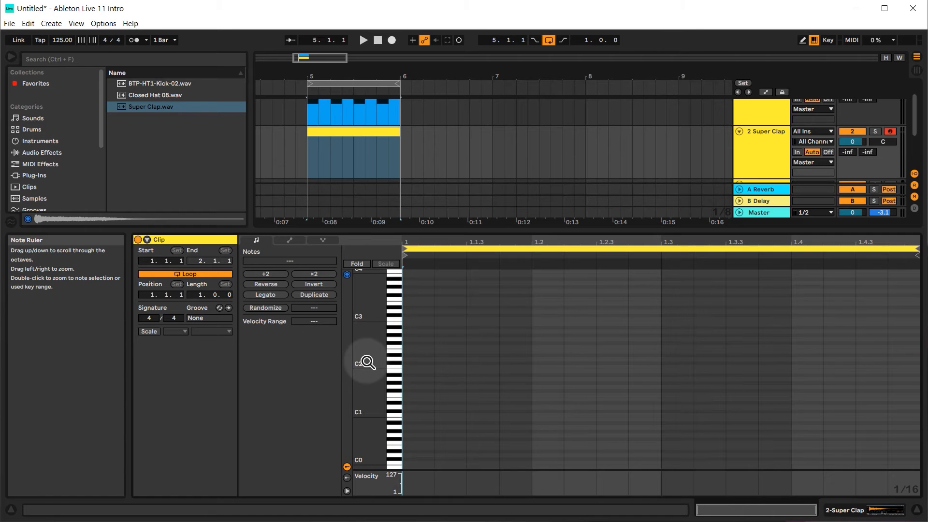
pyautogui.moveTo(367, 362); pyautogui.dragTo(371, 306)
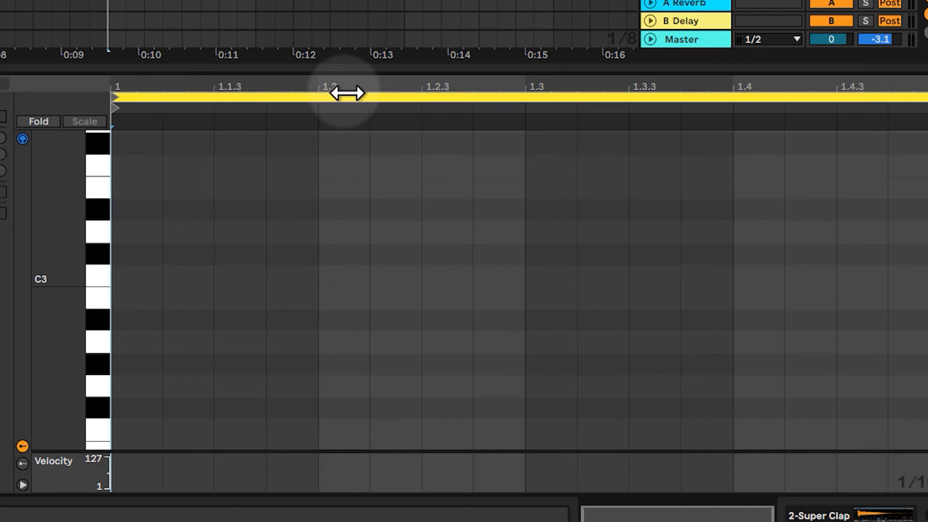
pyautogui.doubleClick(335, 278)
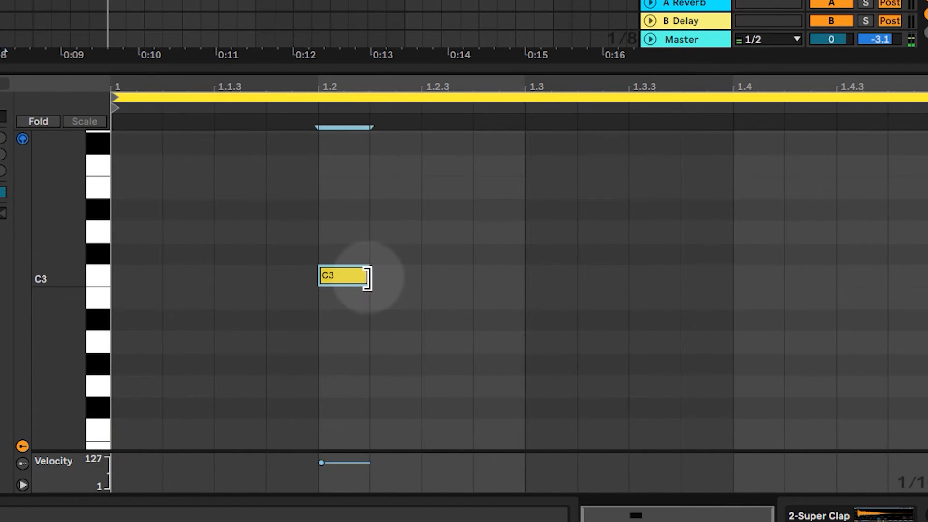
pyautogui.moveTo(368, 277); pyautogui.dragTo(514, 276)
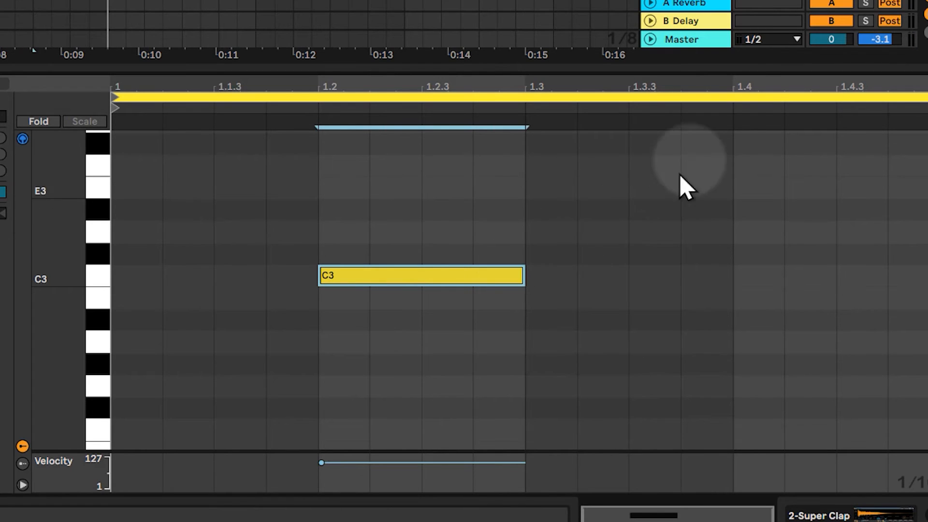
pyautogui.doubleClick(748, 276)
pyautogui.moveTo(779, 278); pyautogui.dragTo(926, 278)
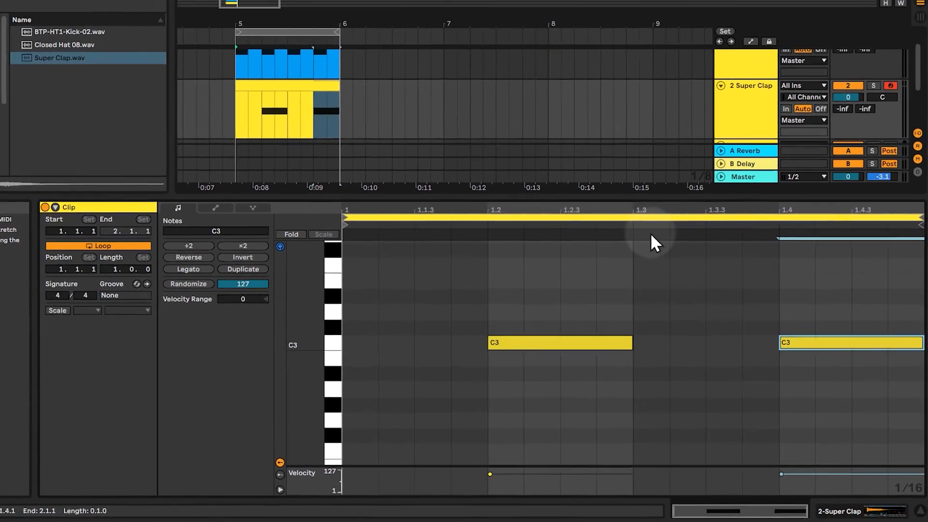
pyautogui.press('space')
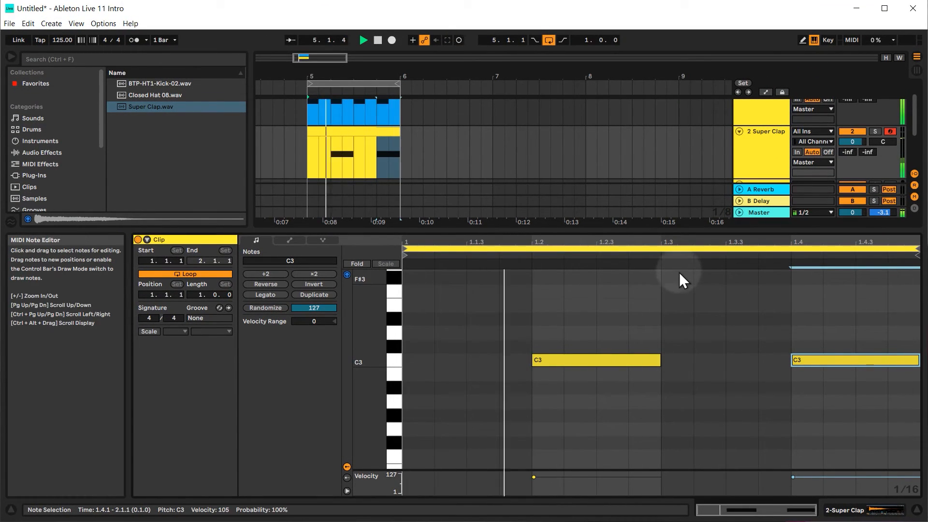
pyautogui.press('space')
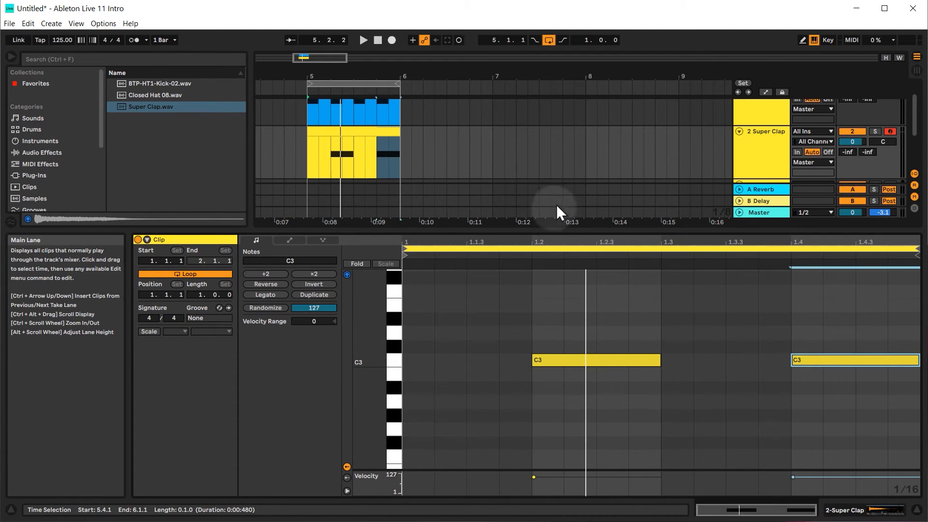
# Lower the track volume of Kick 90s 1 to -4.0 dB and of Super Clap to -9.6 dB
pyautogui.moveTo(548, 231); pyautogui.dragTo(550, 369)
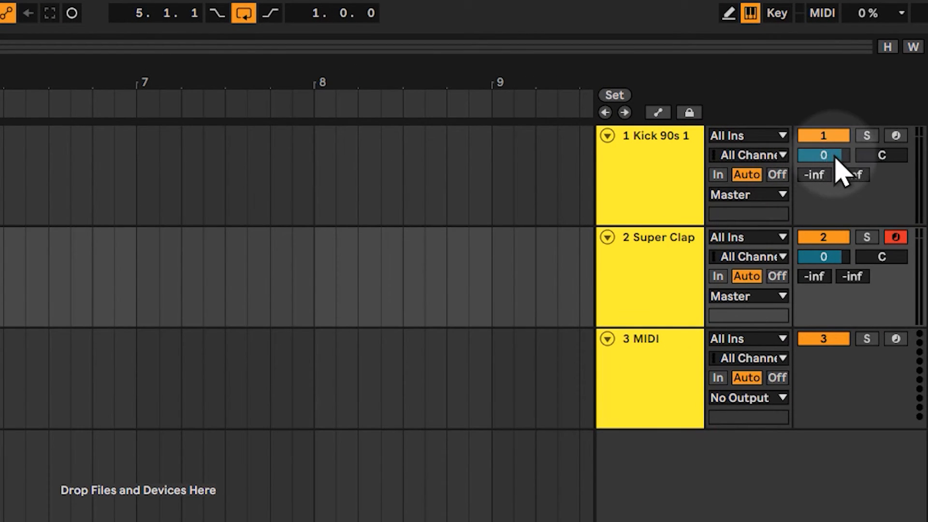
pyautogui.click(825, 156)
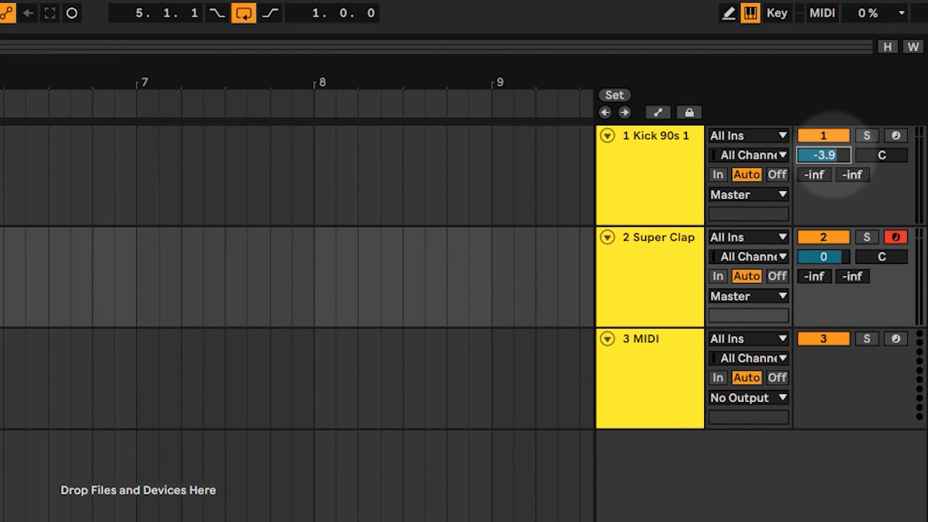
pyautogui.moveTo(834, 155); pyautogui.dragTo(834, 154)
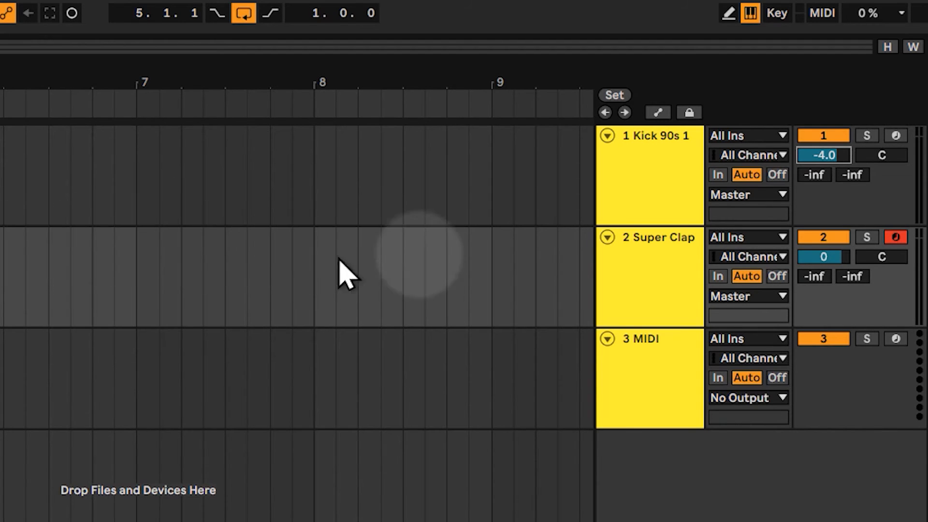
pyautogui.click(833, 260)
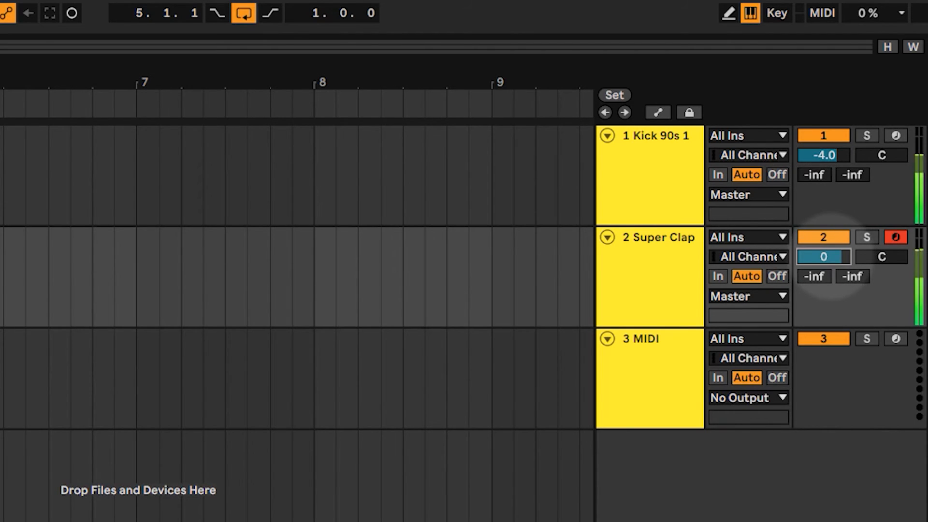
pyautogui.moveTo(832, 257); pyautogui.dragTo(833, 261)
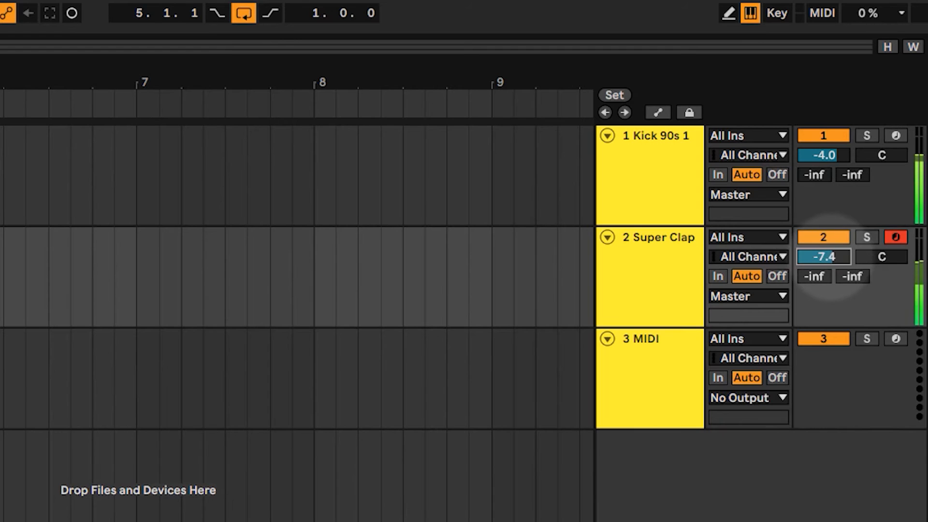
pyautogui.moveTo(831, 256); pyautogui.dragTo(831, 258)
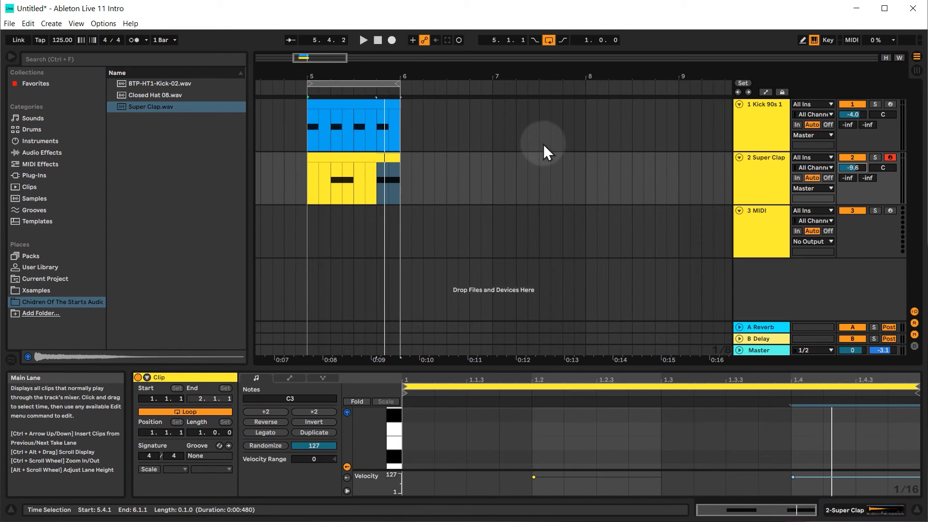
# Load Closed Hat 08.wav onto the 3 MIDI track and insert an empty MIDI clip there from bar 5 to bar 6
pyautogui.click(758, 231)
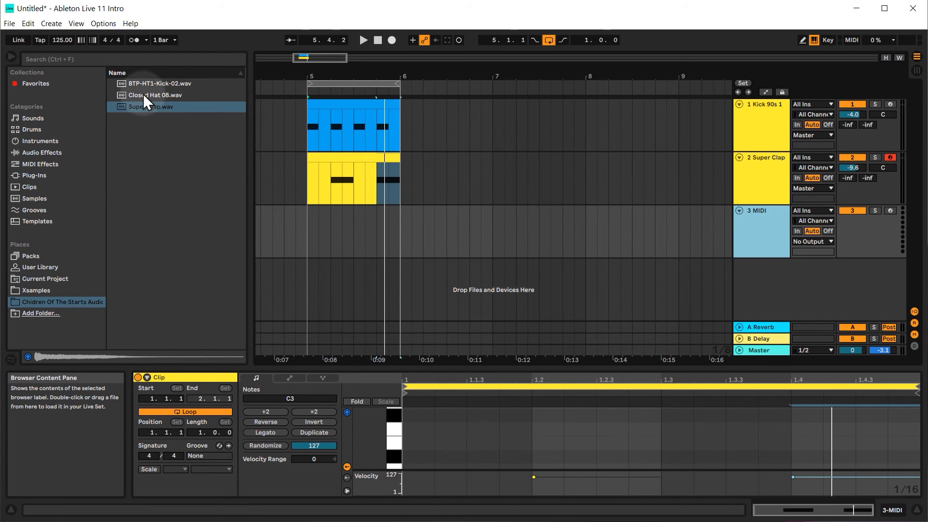
pyautogui.click(131, 94)
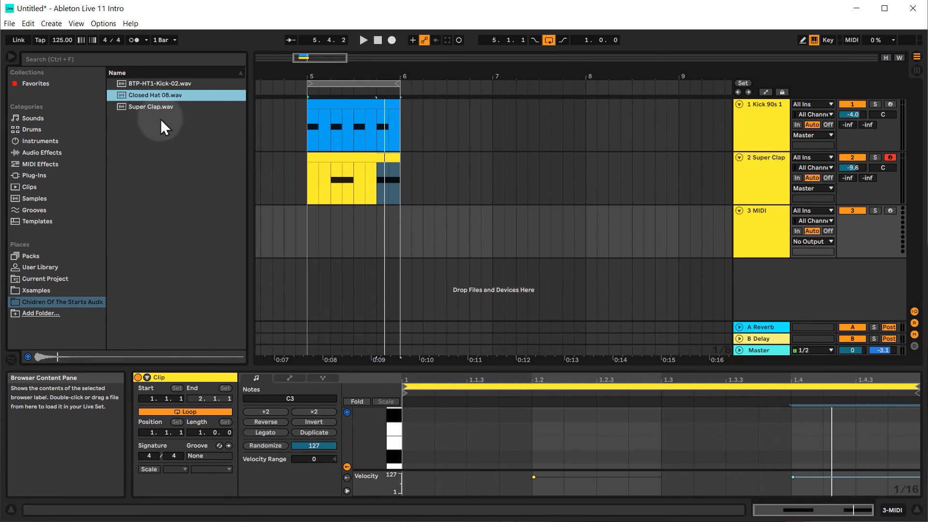
pyautogui.doubleClick(141, 96)
pyautogui.click(314, 240)
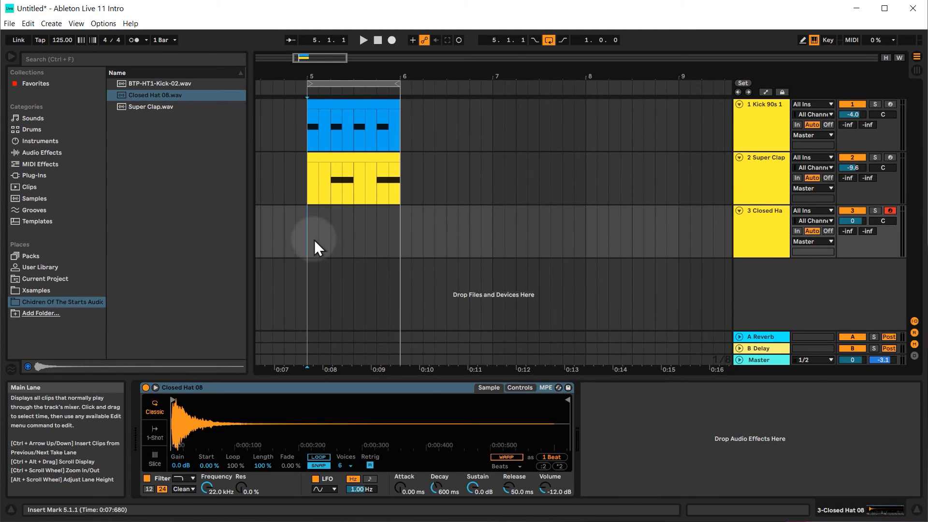
pyautogui.moveTo(308, 236); pyautogui.dragTo(362, 235)
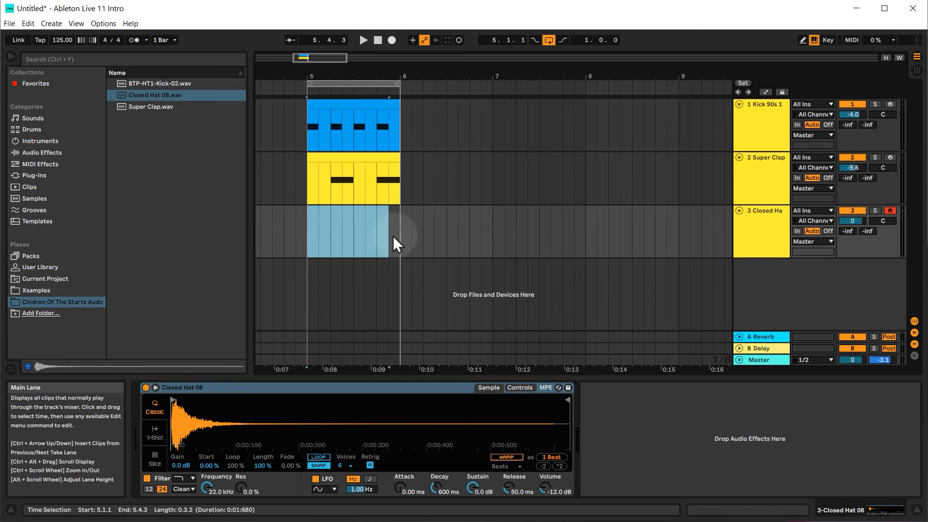
pyautogui.click(52, 22)
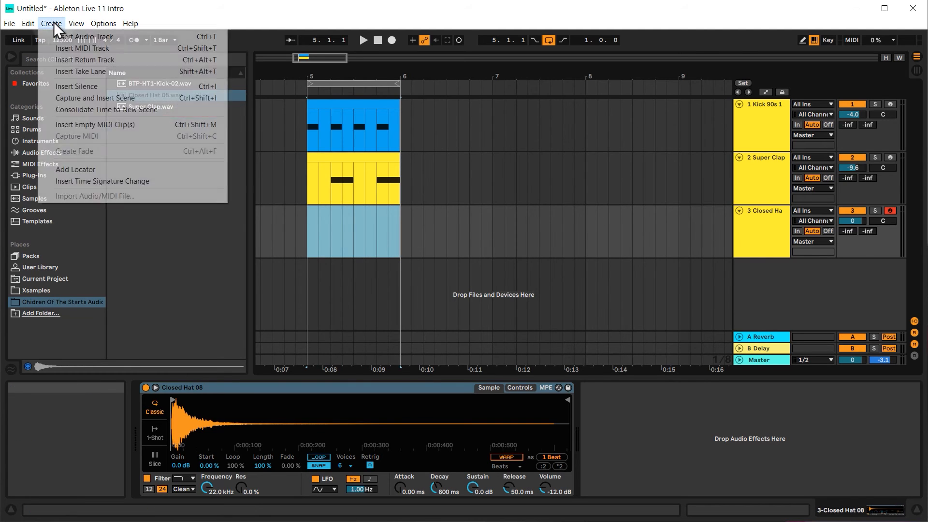
pyautogui.click(52, 23)
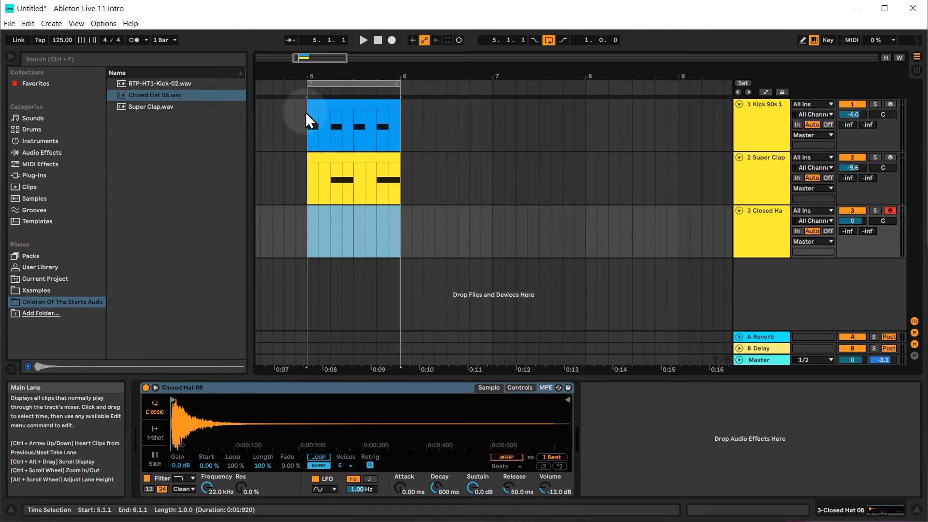
pyautogui.hotkey('ctrl', 'shift', 'm')
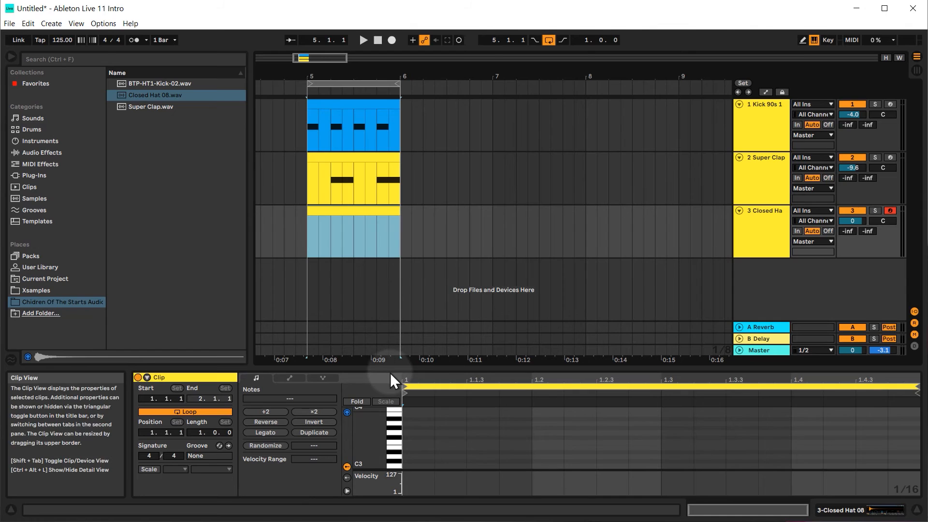
# Add eighth-note C3 notes at 1.1.3, 1.2.3, 1.3.3 and 1.4.3 in the Closed Hat 08 clip
pyautogui.moveTo(390, 372); pyautogui.dragTo(389, 181)
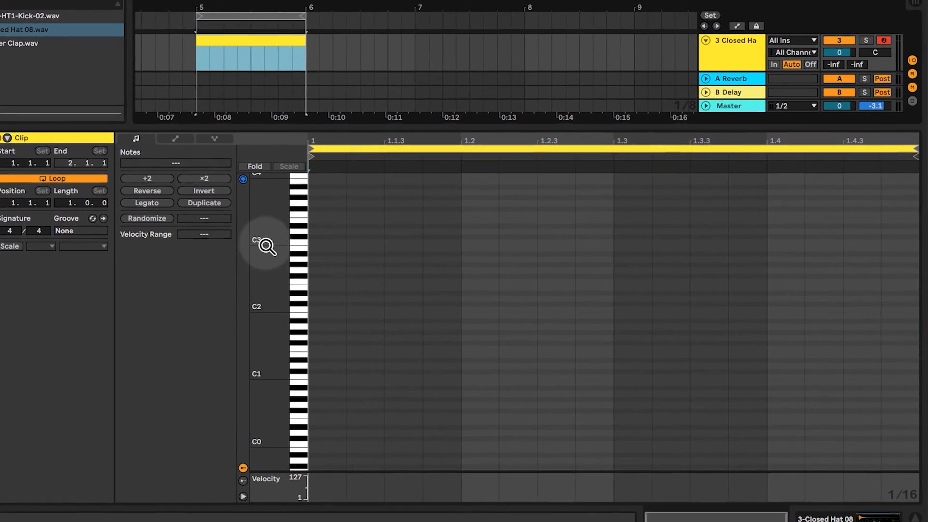
pyautogui.moveTo(365, 277); pyautogui.dragTo(368, 274)
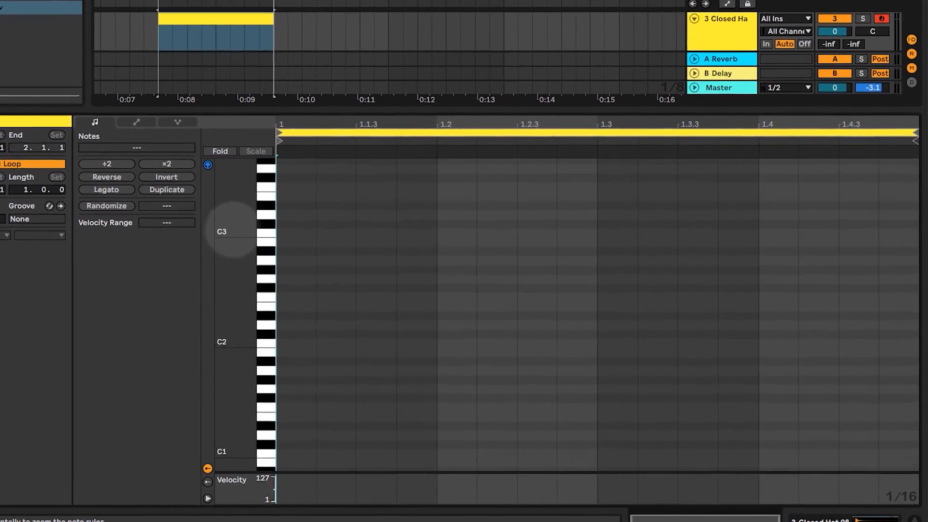
pyautogui.moveTo(233, 229); pyautogui.dragTo(233, 230)
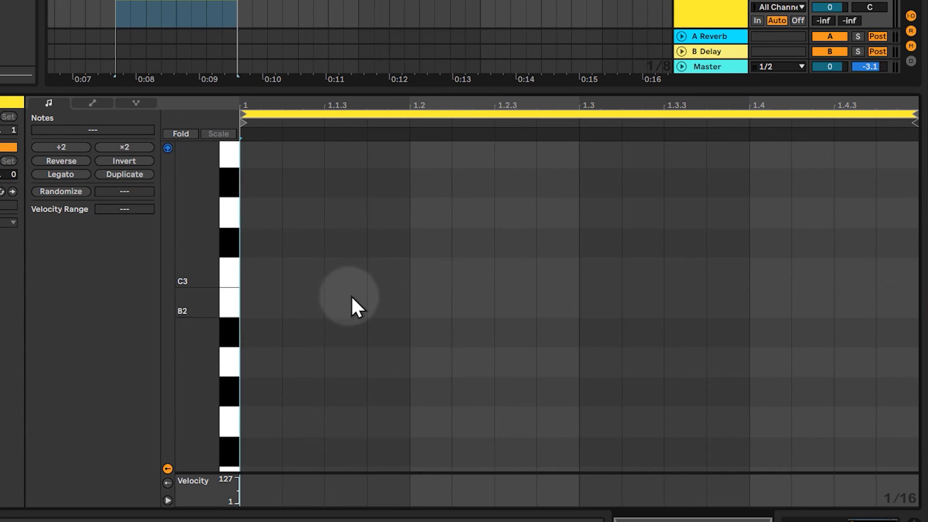
pyautogui.moveTo(335, 282); pyautogui.dragTo(411, 271)
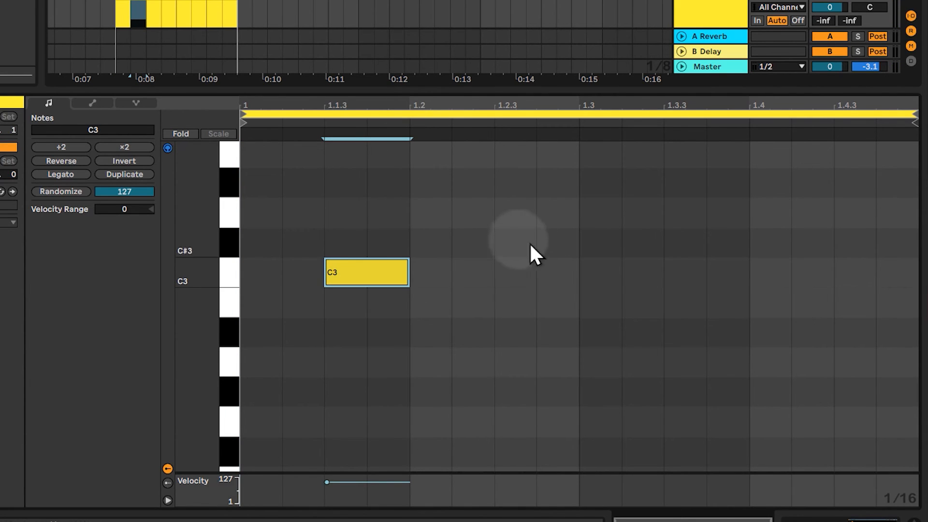
pyautogui.moveTo(503, 278); pyautogui.dragTo(580, 276)
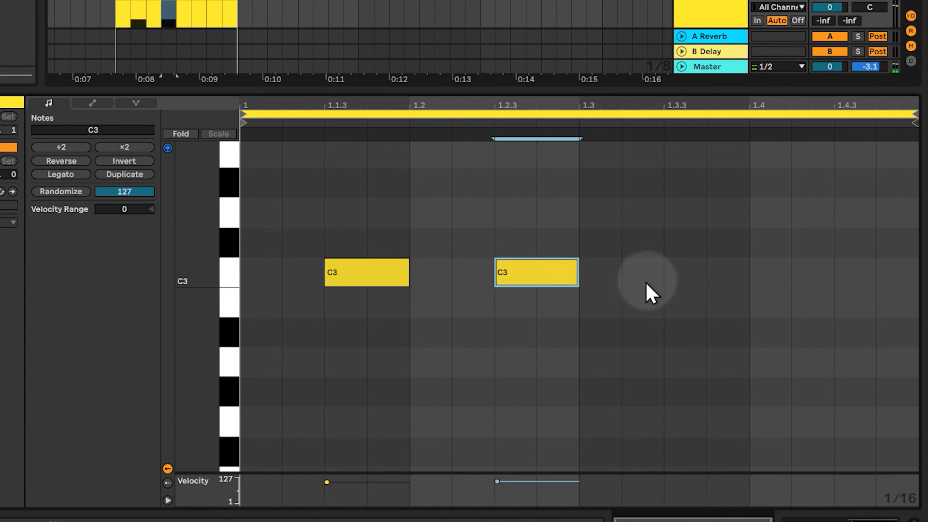
pyautogui.moveTo(667, 271)
pyautogui.mouseDown()
pyautogui.moveTo(754, 273)
pyautogui.moveTo(758, 289)
pyautogui.mouseUp()
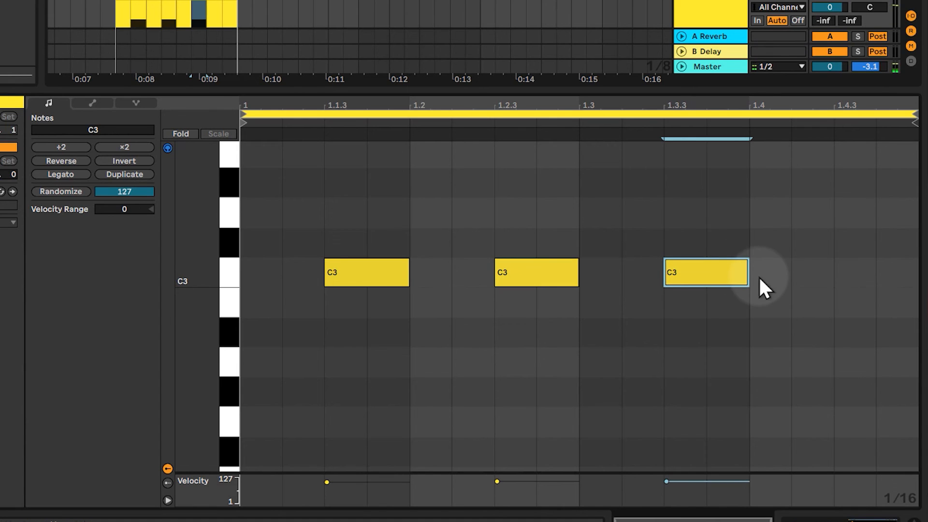
pyautogui.moveTo(838, 274); pyautogui.dragTo(918, 273)
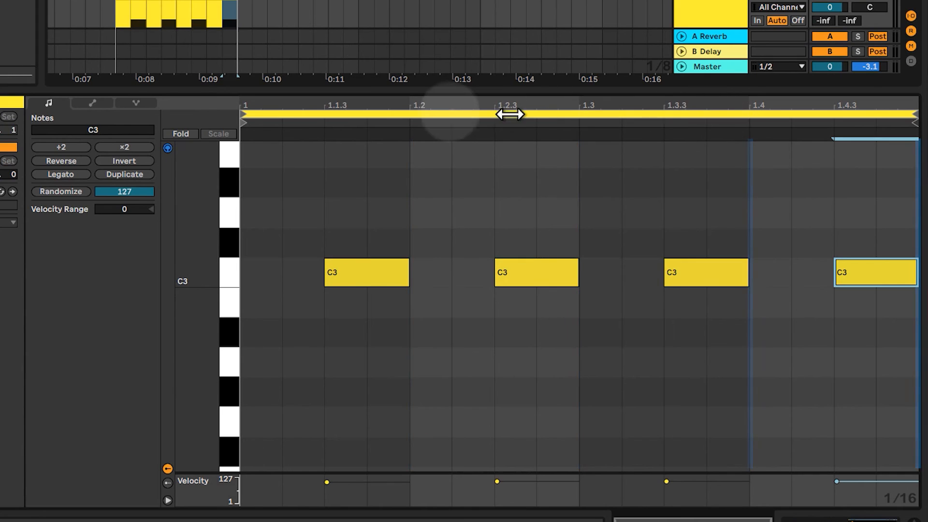
# Play the loop to check the off-beat hats, and lower the Closed Hat 08 track volume to -6.0 dB
pyautogui.press('space')
pyautogui.moveTo(425, 92); pyautogui.dragTo(422, 226)
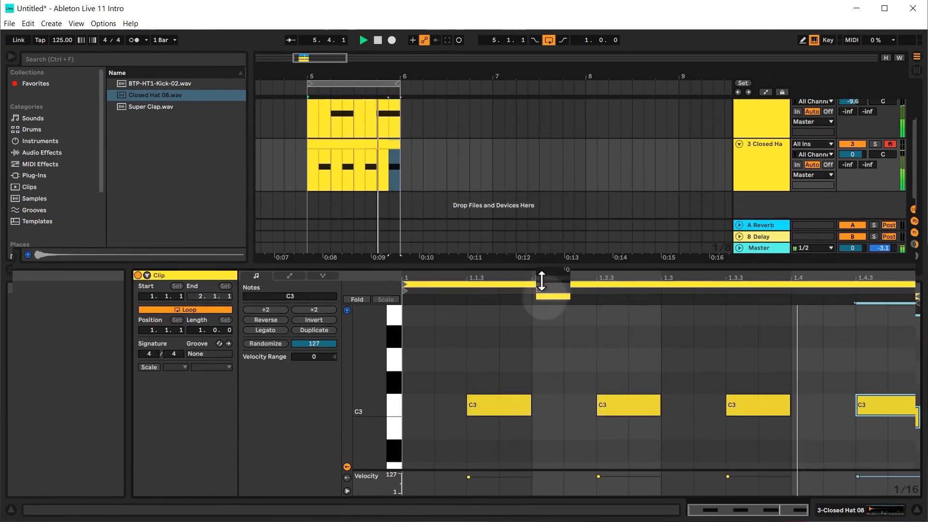
pyautogui.moveTo(541, 281); pyautogui.dragTo(543, 351)
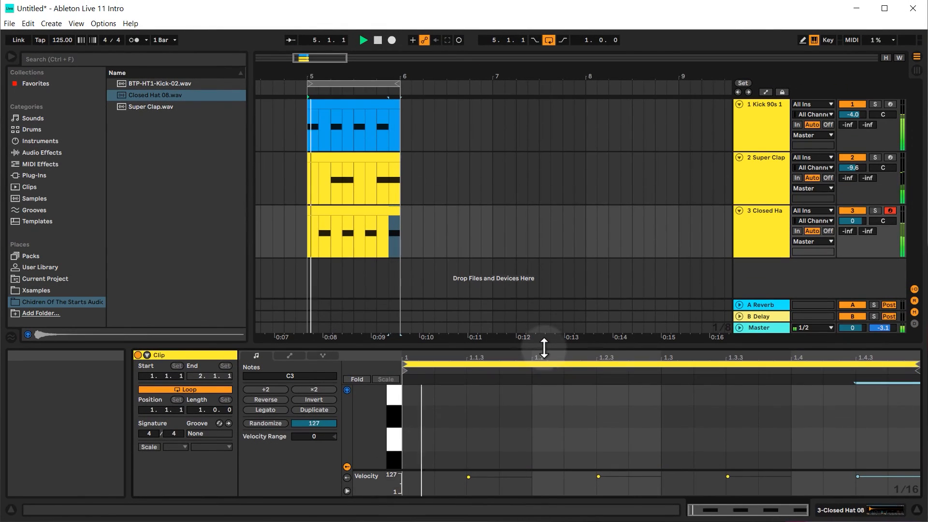
pyautogui.press('space')
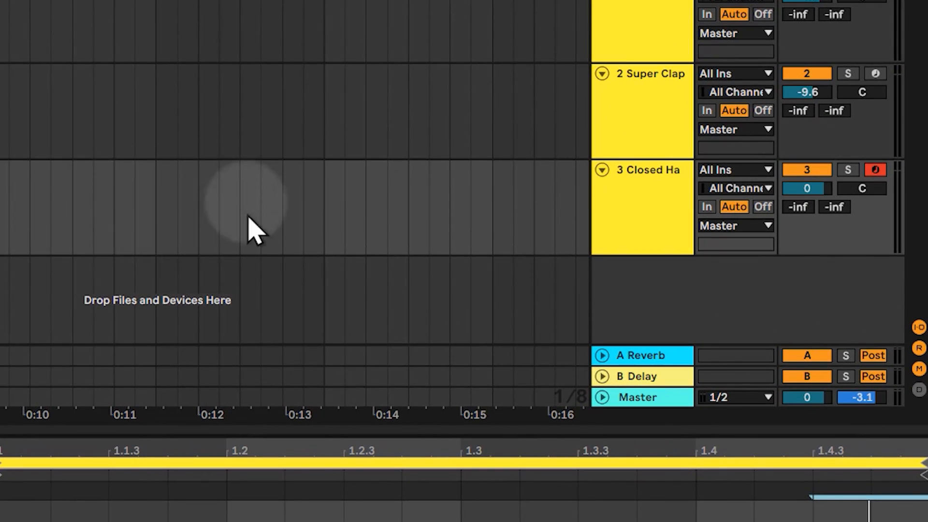
pyautogui.moveTo(793, 190); pyautogui.dragTo(792, 218)
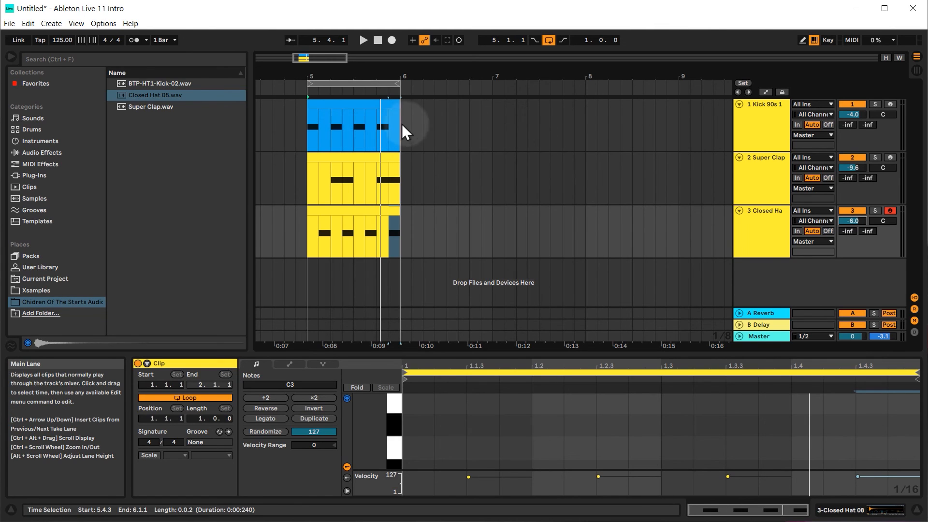
# Replace the Kick 90s 1 sample on the first track with BTP-HT1-Kick-02.wav, and play the loop to check it
pyautogui.click(762, 125)
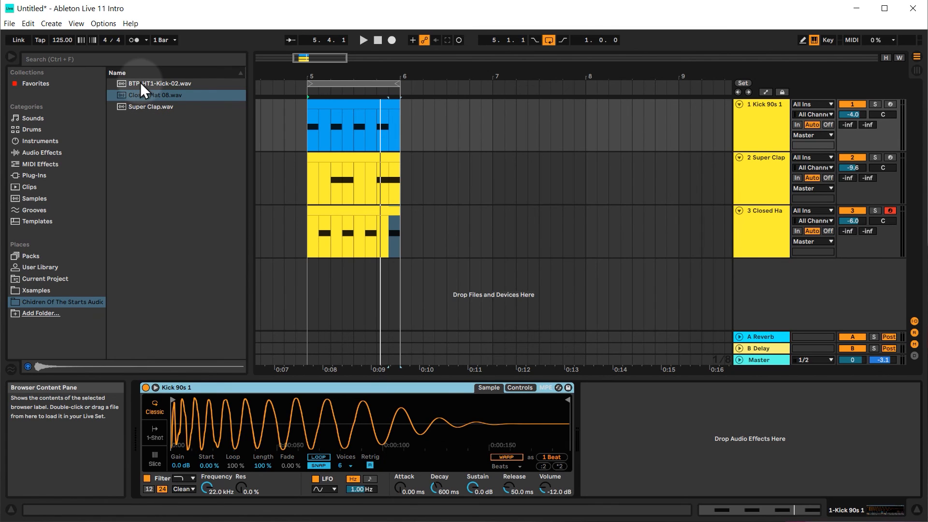
pyautogui.moveTo(140, 82); pyautogui.dragTo(281, 420)
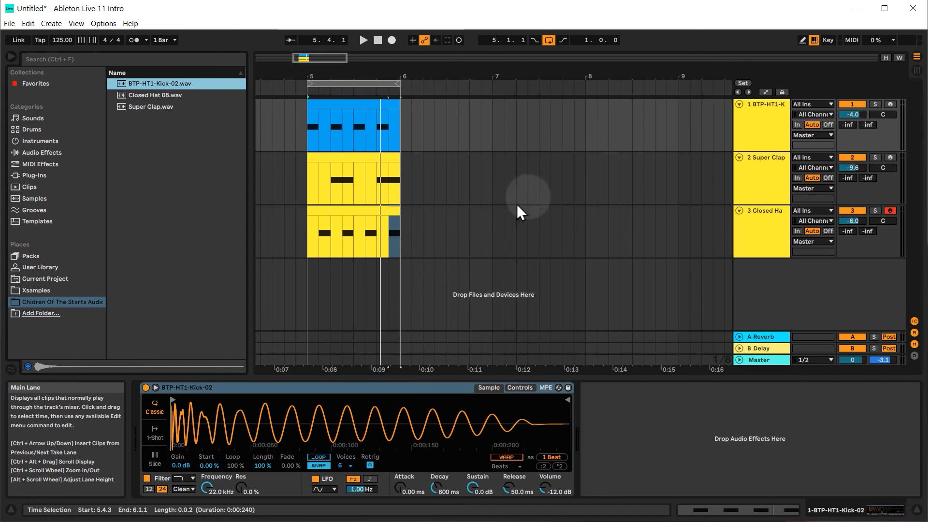
pyautogui.press('space')
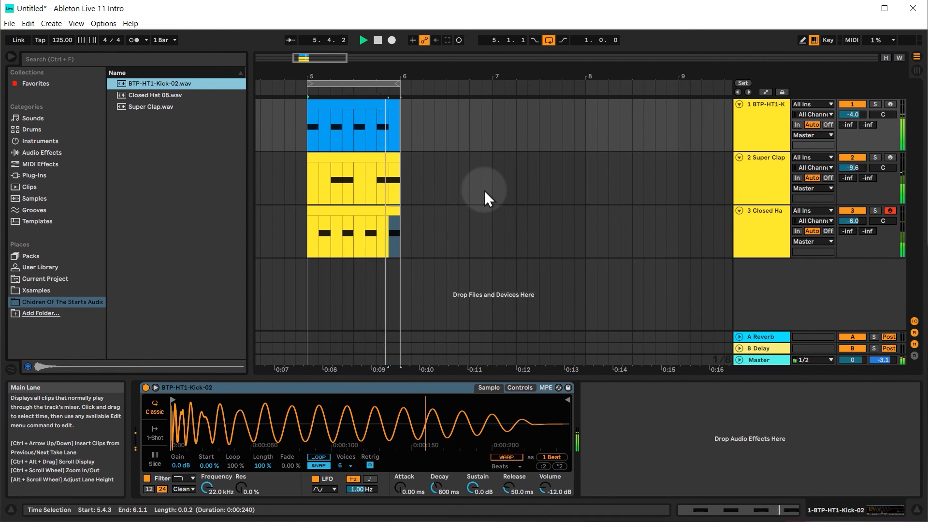
pyautogui.press('space')
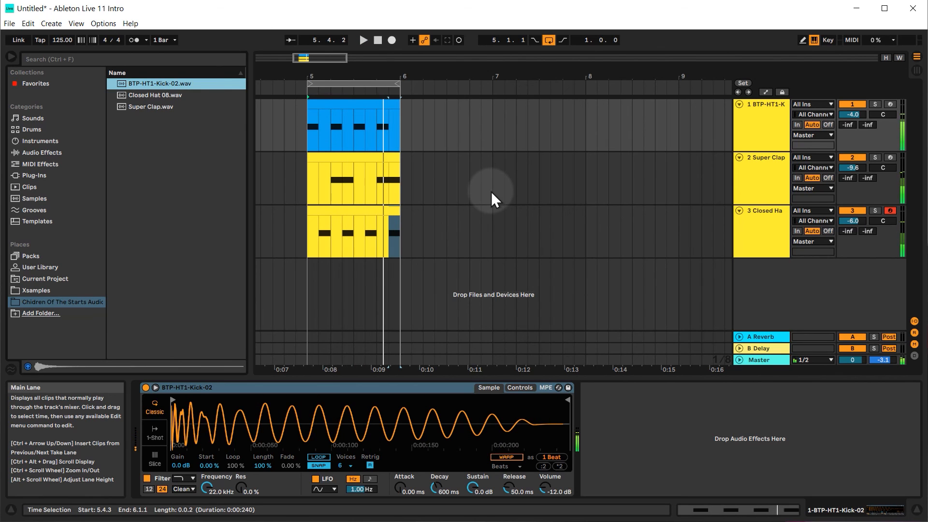